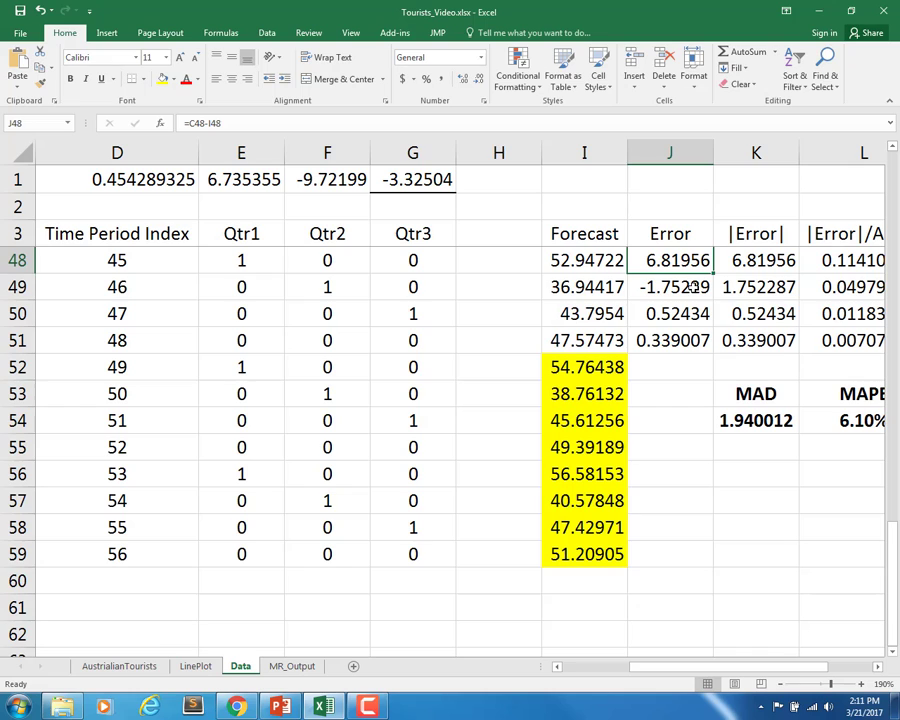
# - Start a Regression data analysis and set the Input Y Range to $C$3:$C$51, the tourist visitor nights with their header
pyautogui.click(268, 34)
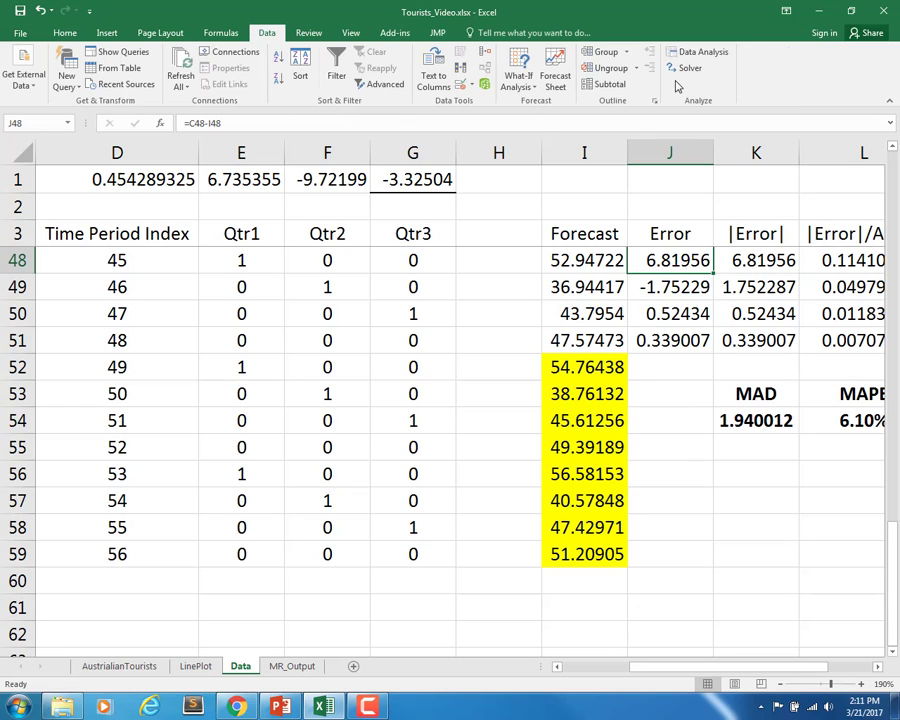
pyautogui.click(697, 52)
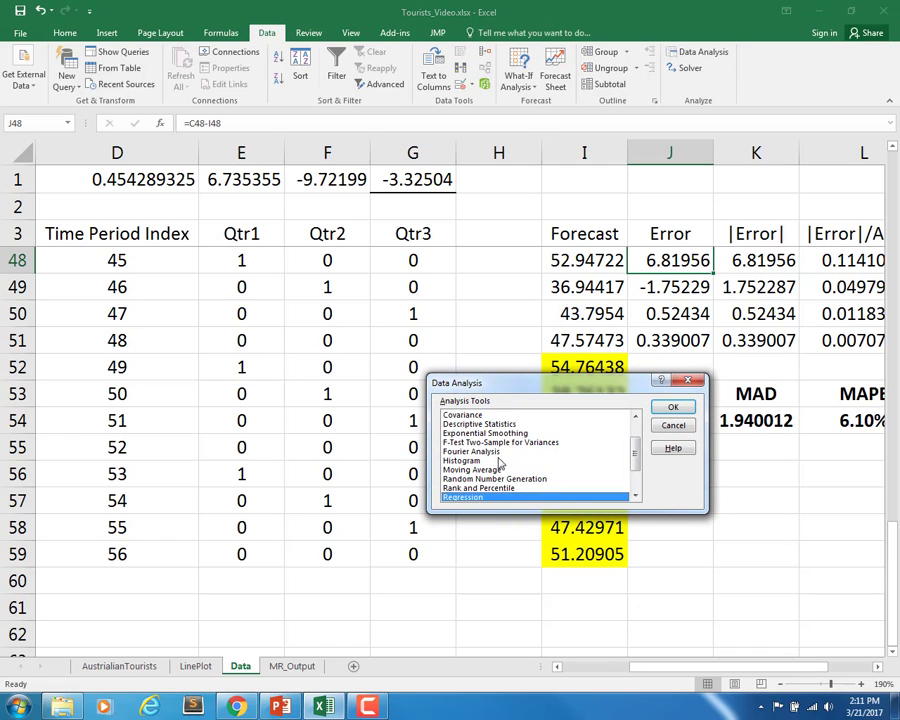
pyautogui.click(670, 410)
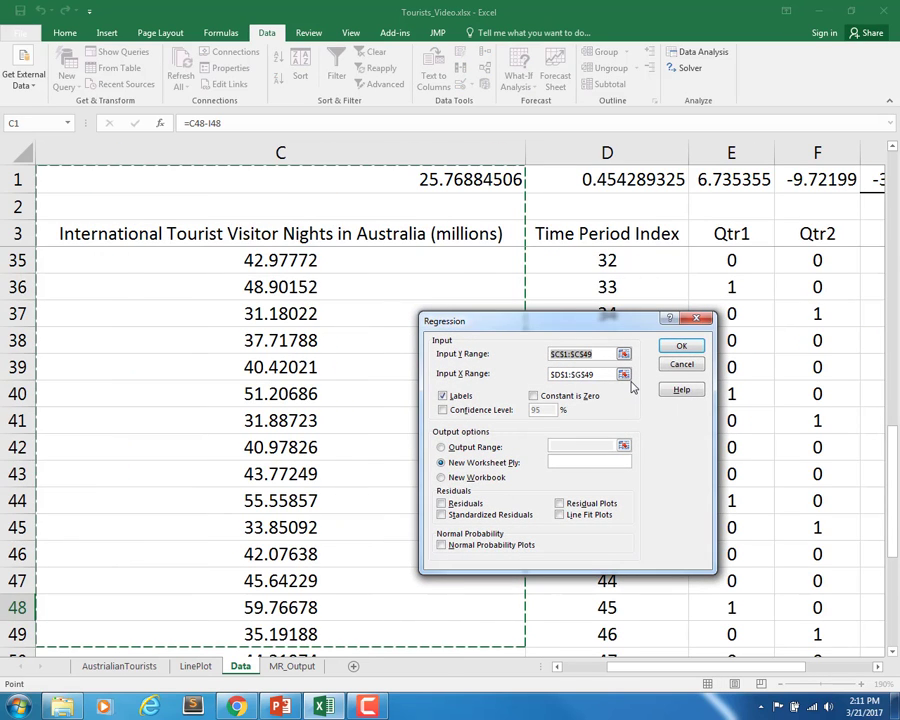
pyautogui.click(623, 356)
pyautogui.moveTo(373, 234); pyautogui.dragTo(413, 509)
pyautogui.click(704, 341)
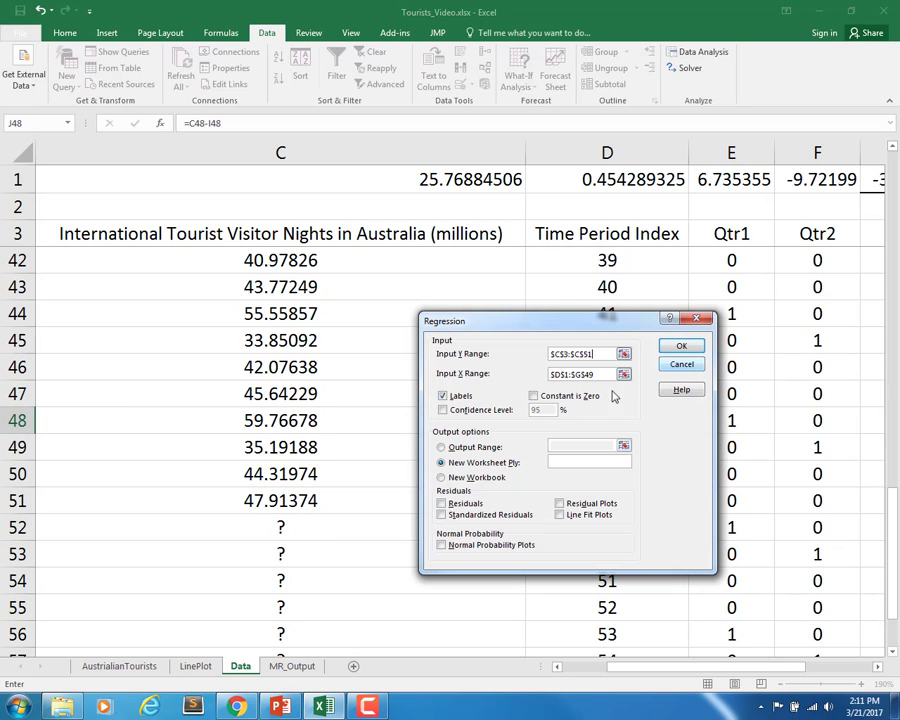
# - Set the regression's Input X Range to $D$3:$G$51, covering the time period index and the three quarter dummy columns
pyautogui.click(623, 375)
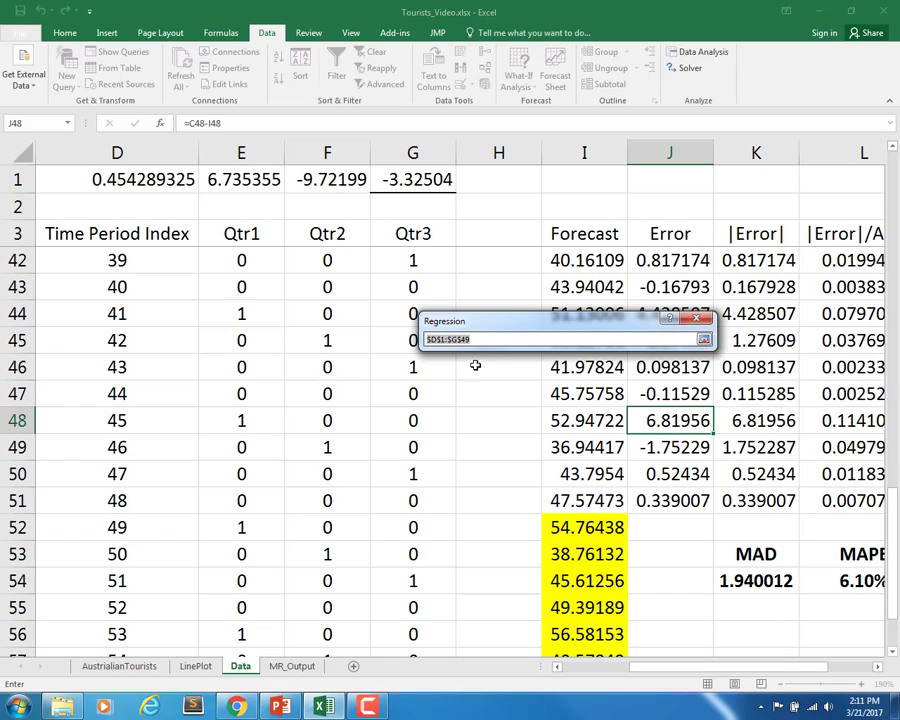
pyautogui.moveTo(207, 237); pyautogui.dragTo(412, 605)
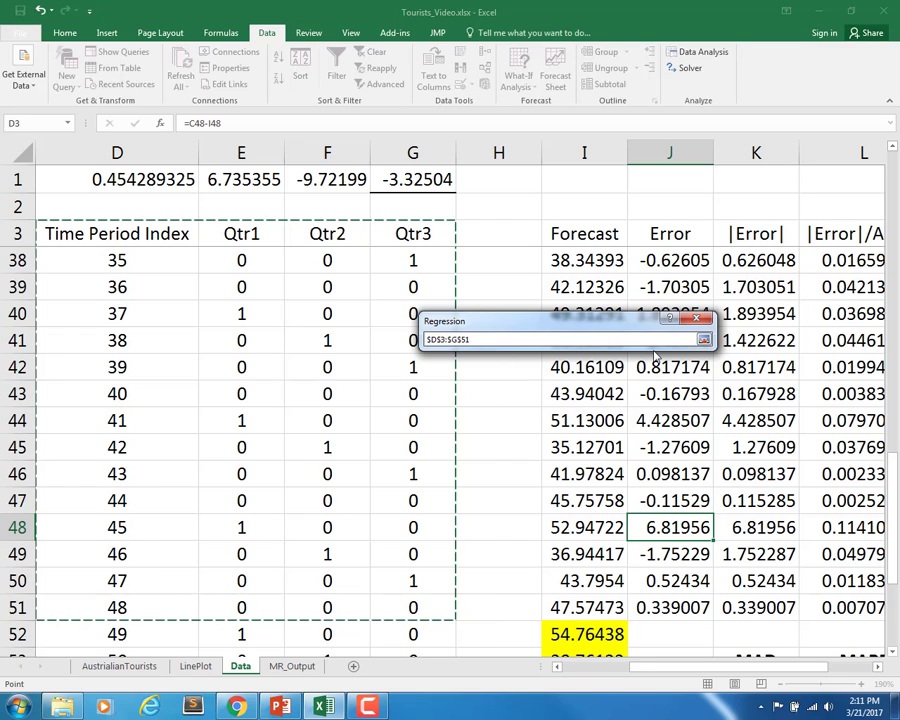
pyautogui.click(704, 341)
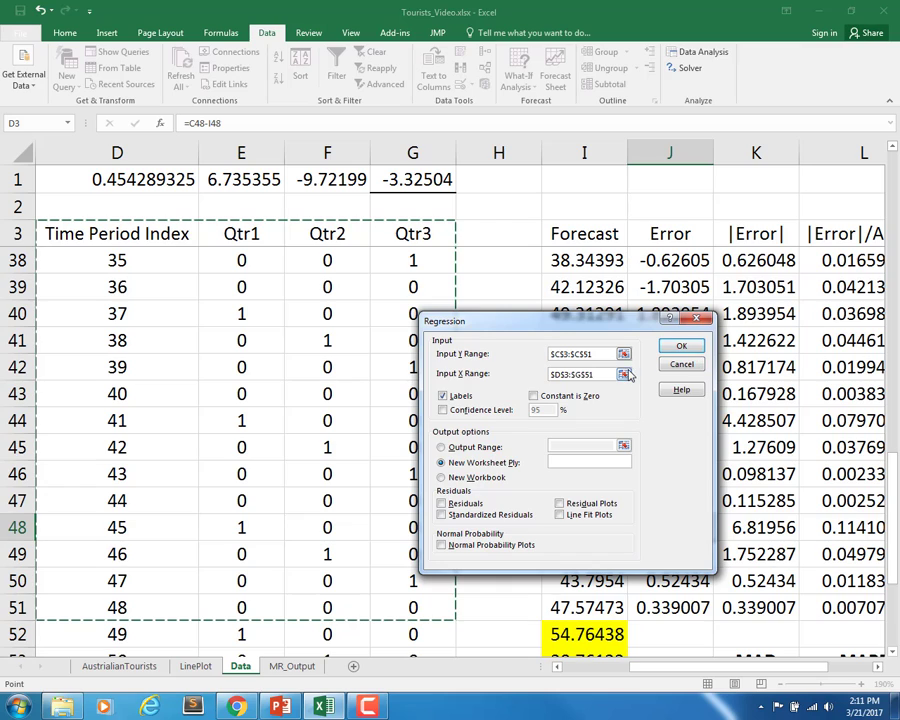
# - Include Residuals and Standardized Residuals in the regression output and run it to a new worksheet
pyautogui.click(441, 506)
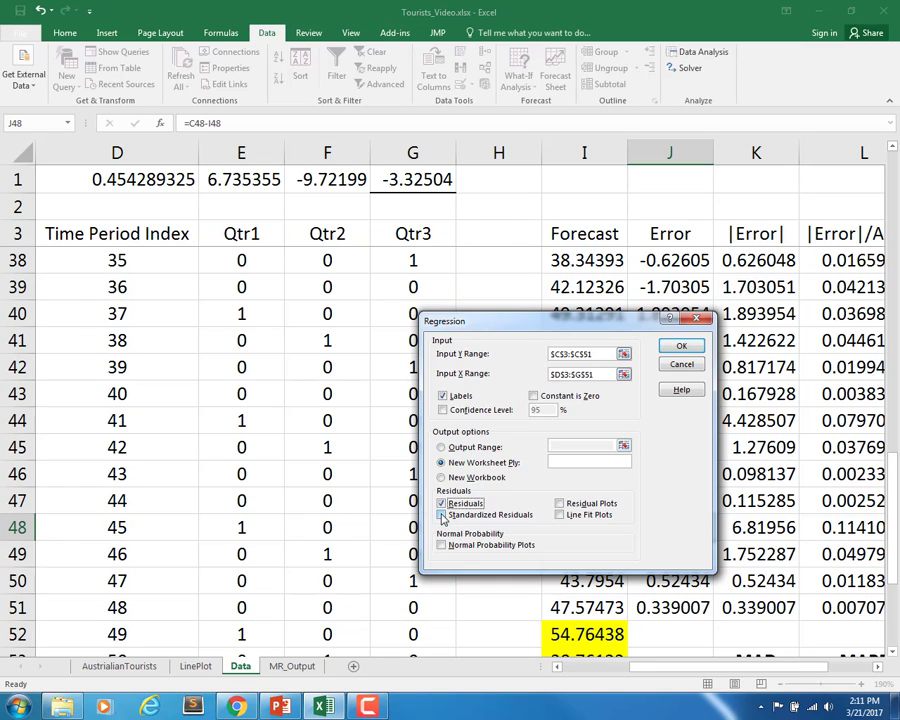
pyautogui.click(442, 516)
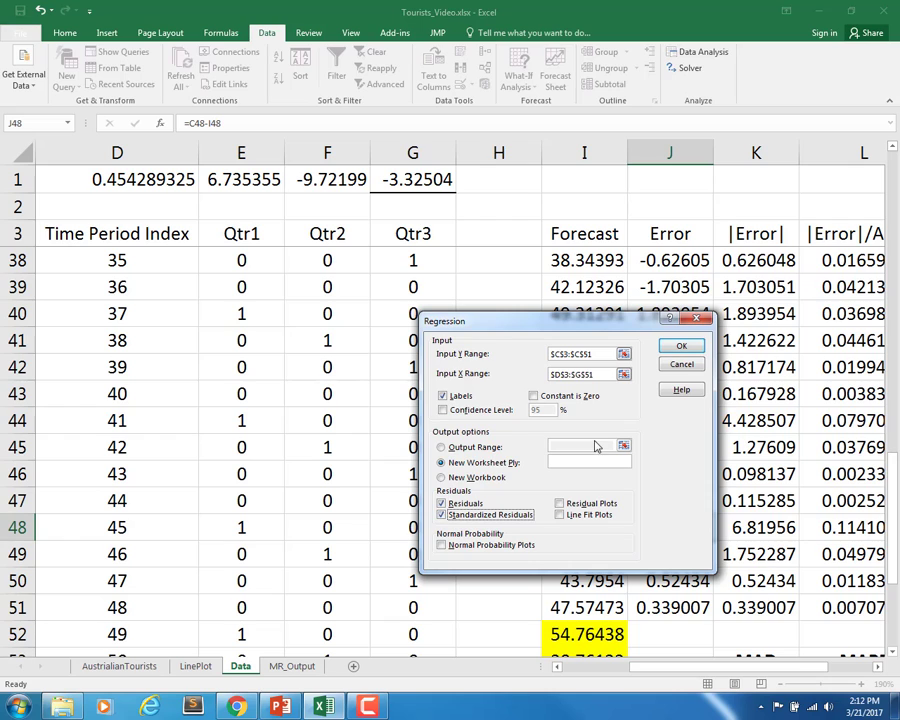
pyautogui.click(683, 350)
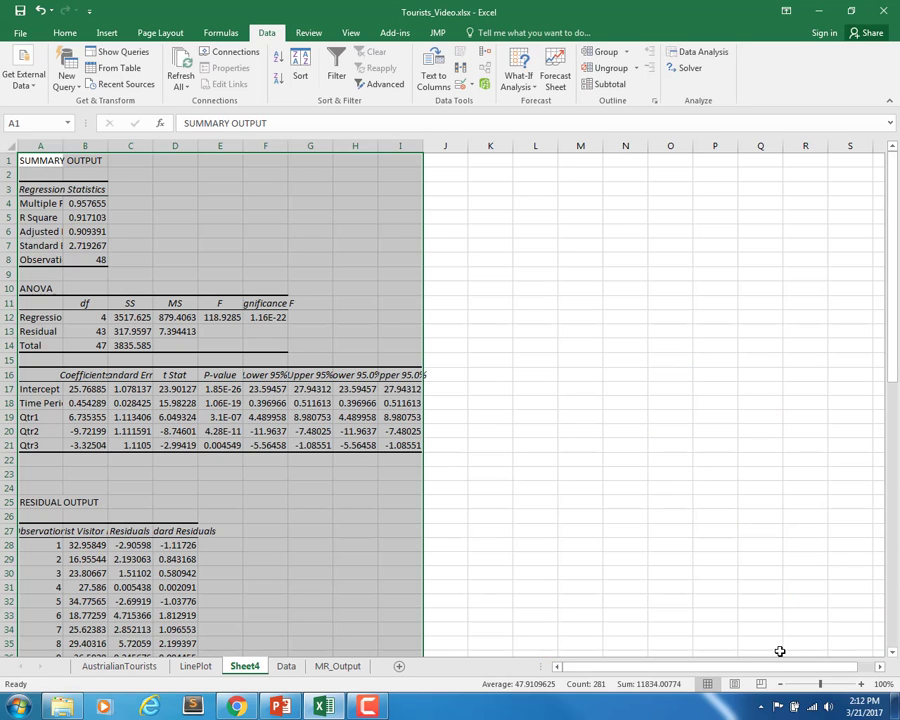
# - Examine the regression summary on the new sheet and the observation and predicted value columns of its residual output
pyautogui.keyDown('ctrl'); pyautogui.scroll(5, 608, 487); pyautogui.keyUp('ctrl')
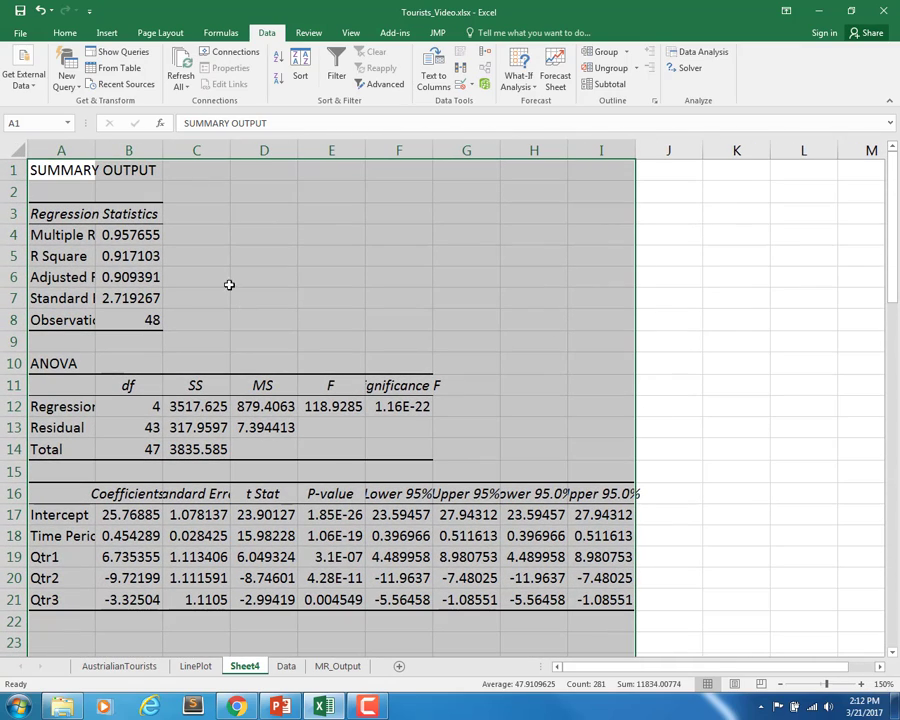
pyautogui.click(140, 406)
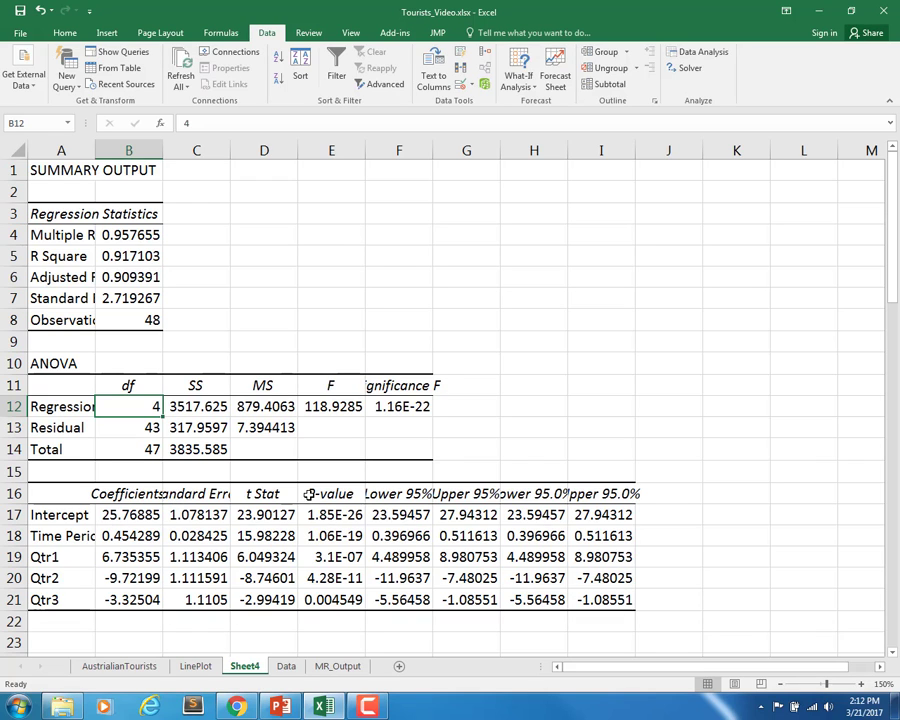
pyautogui.scroll(-3, 309, 496)
pyautogui.scroll(-4, 309, 496)
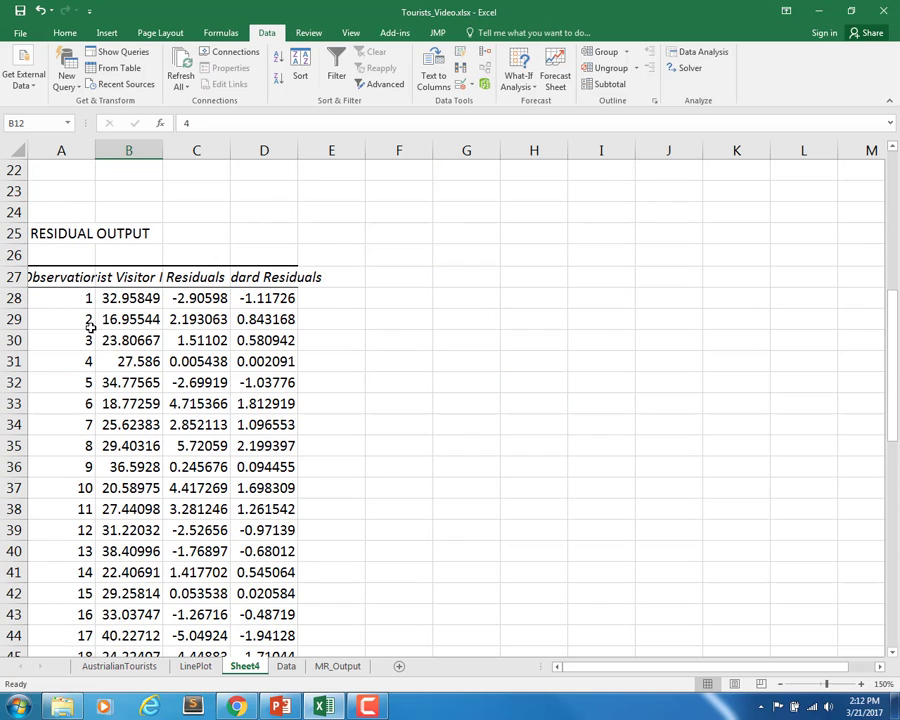
pyautogui.click(66, 276)
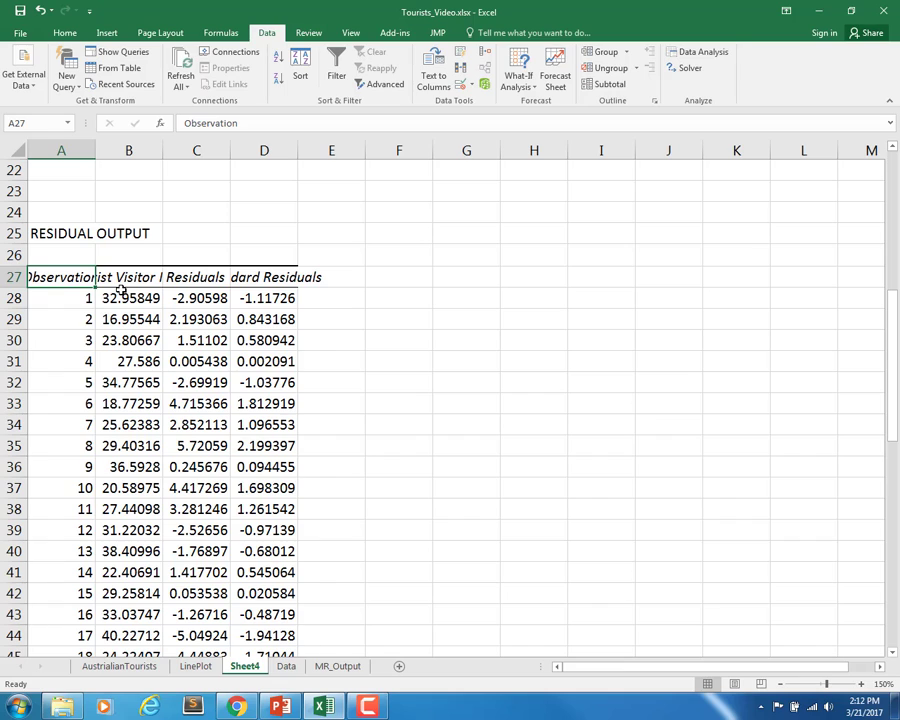
pyautogui.press('Right')
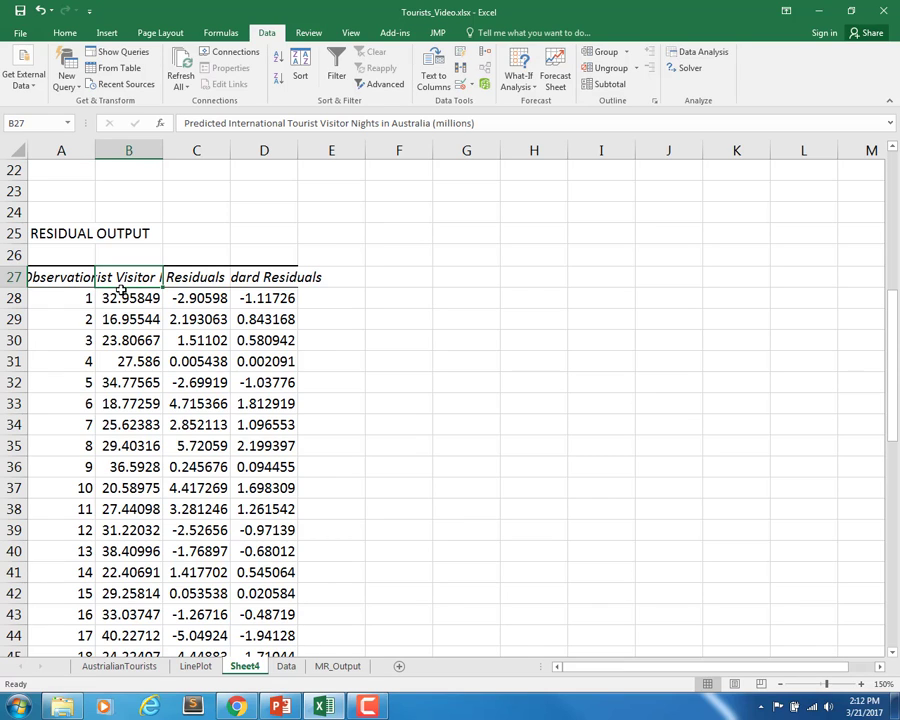
pyautogui.click(120, 291)
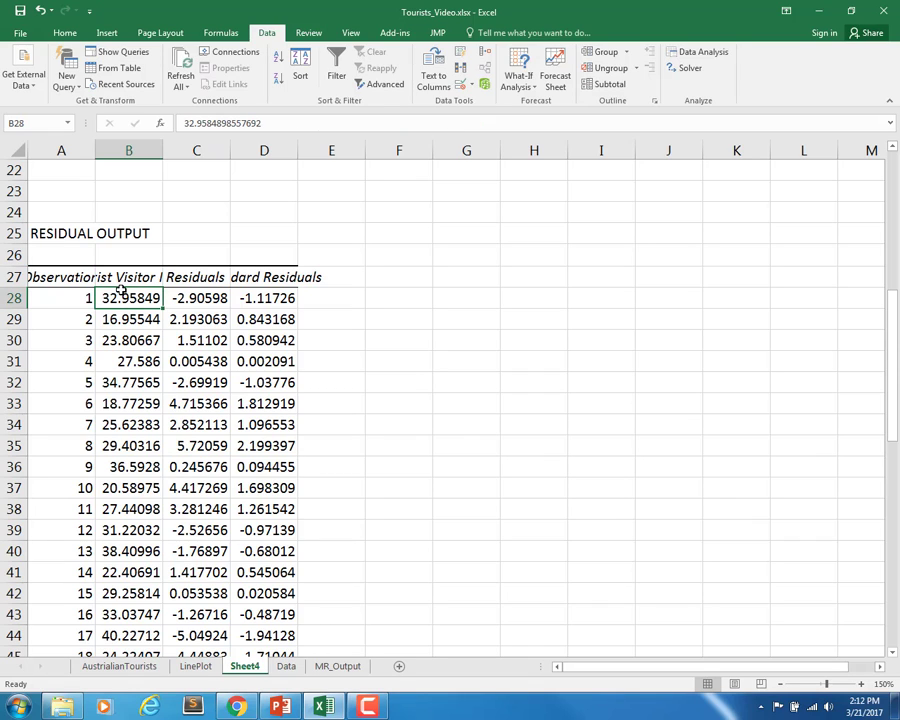
# - Compare the predicted values and residuals in the residual output with the Forecast and Error columns on the Data sheet
pyautogui.click(289, 666)
pyautogui.scroll(11, 560, 420)
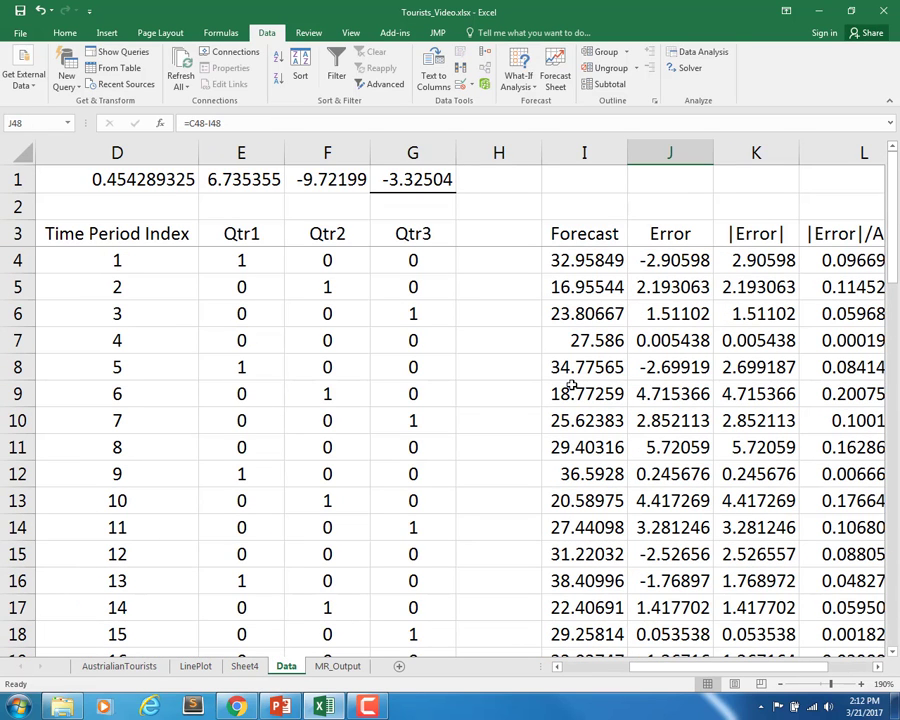
pyautogui.click(245, 666)
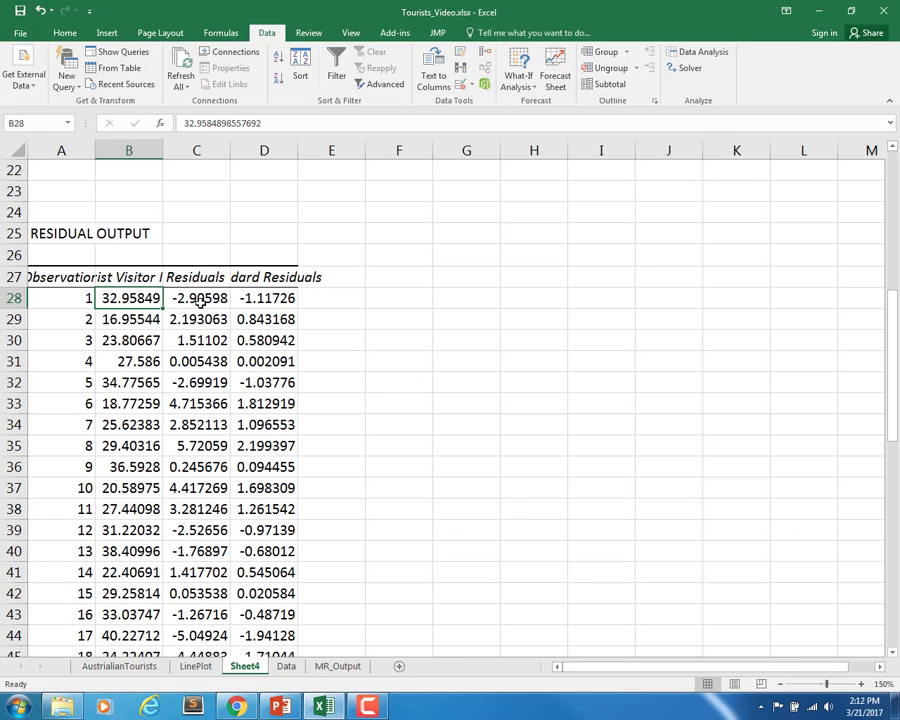
pyautogui.click(198, 297)
pyautogui.click(245, 297)
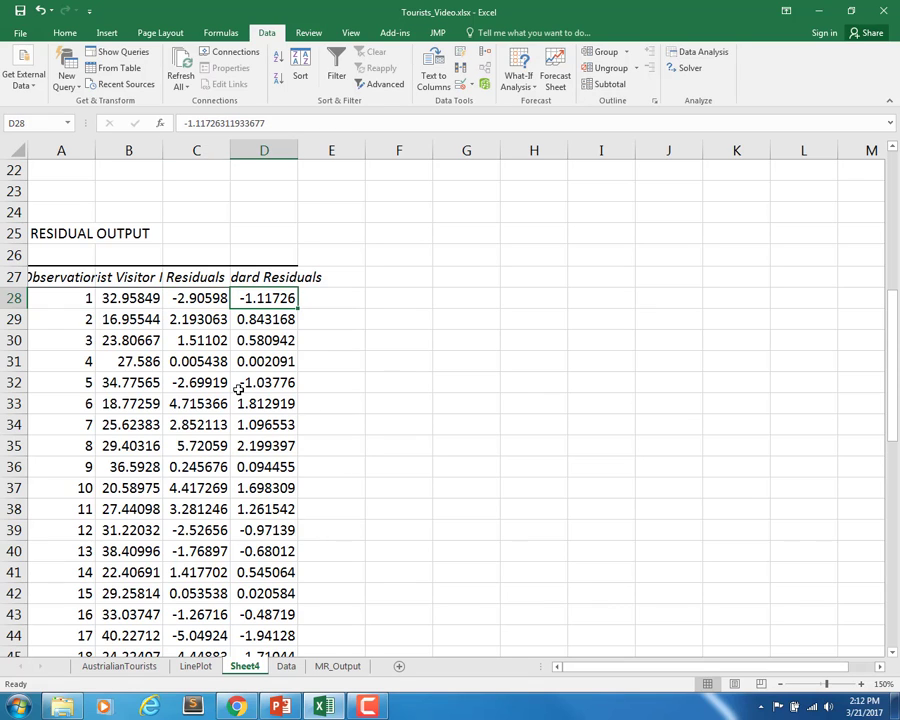
pyautogui.click(198, 297)
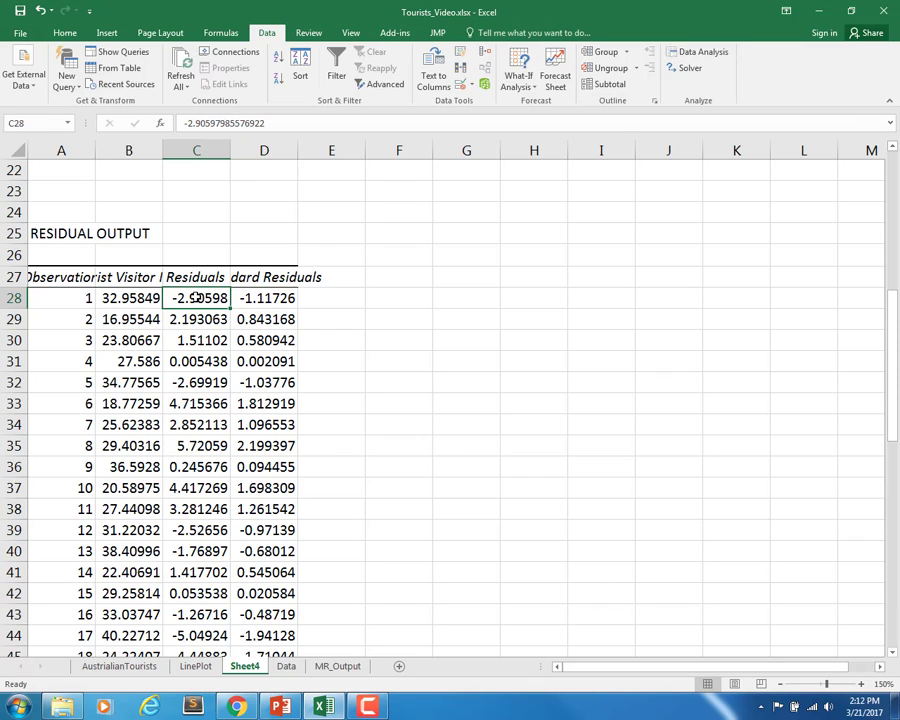
# - Add the headers |Error|, |Error|/Actual and Error^2 in F27:H27 beside the residual output and fit column G's width to its header
pyautogui.click(380, 277)
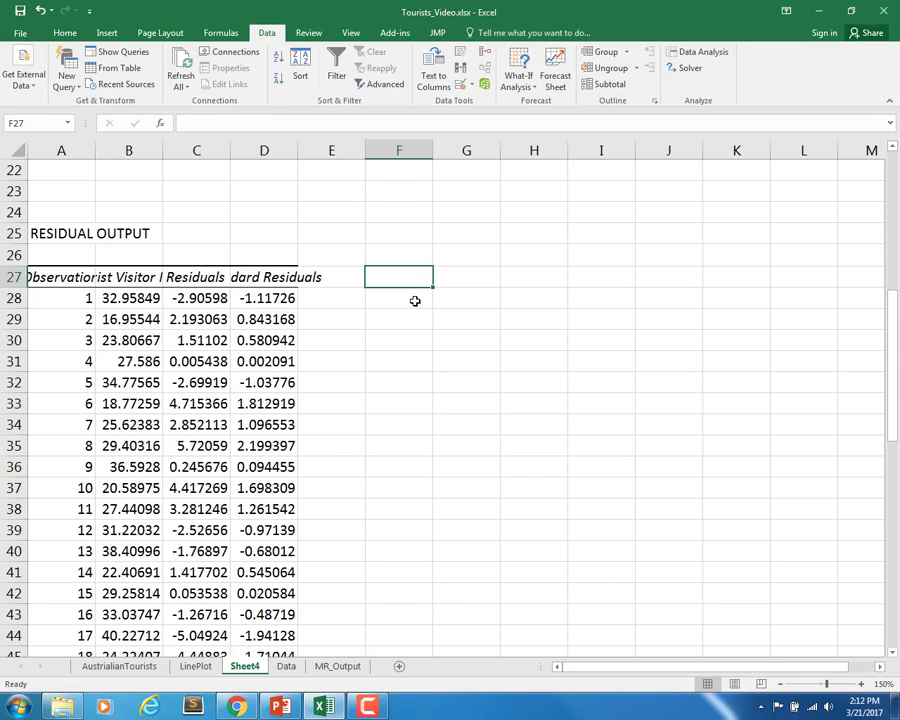
pyautogui.write('|Error|')
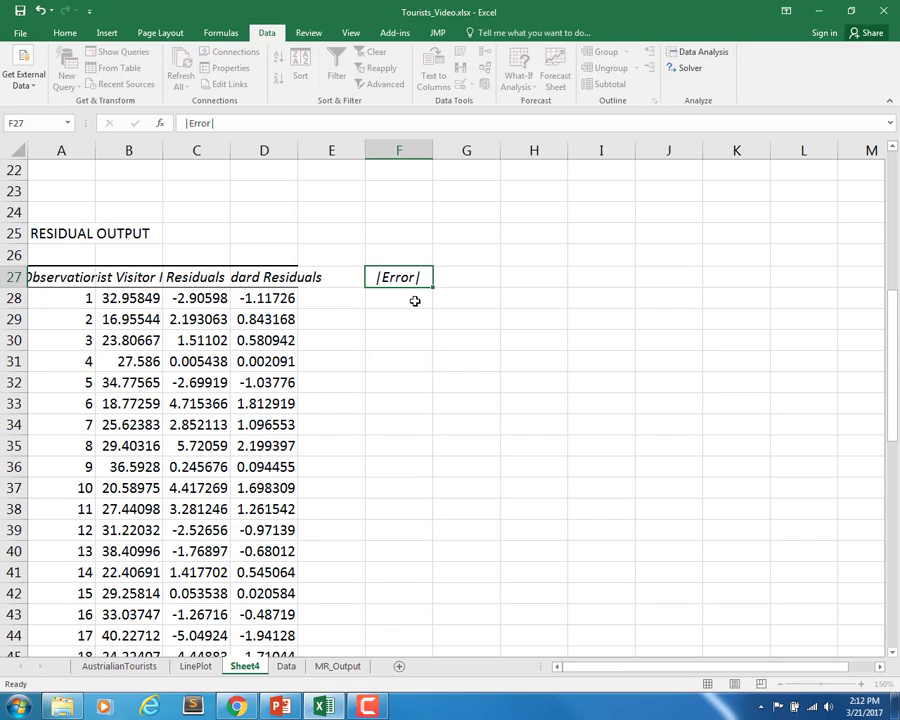
pyautogui.press('Tab')
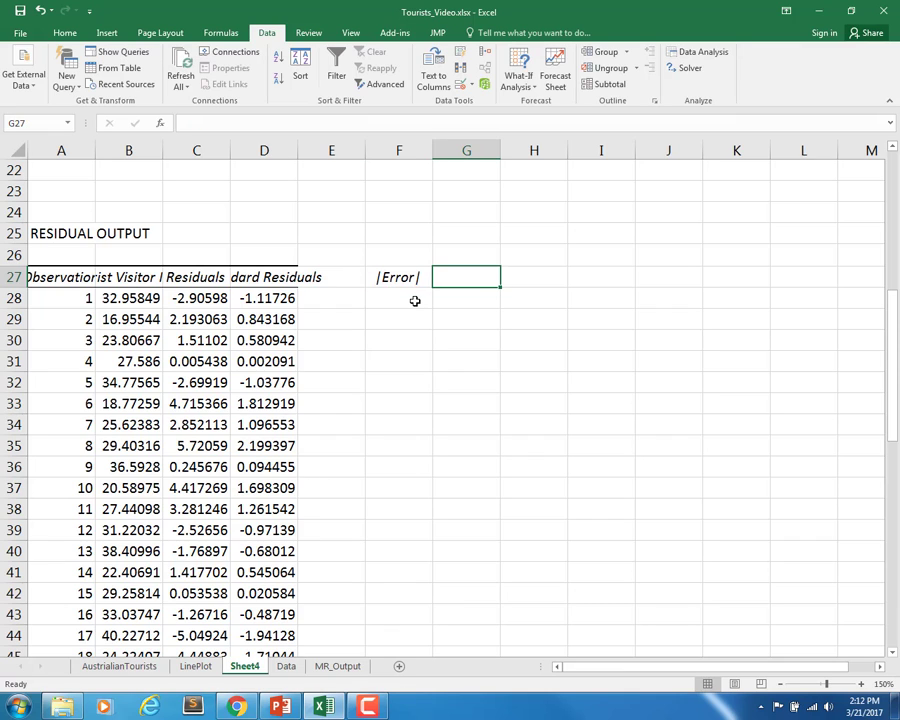
pyautogui.write('|E')
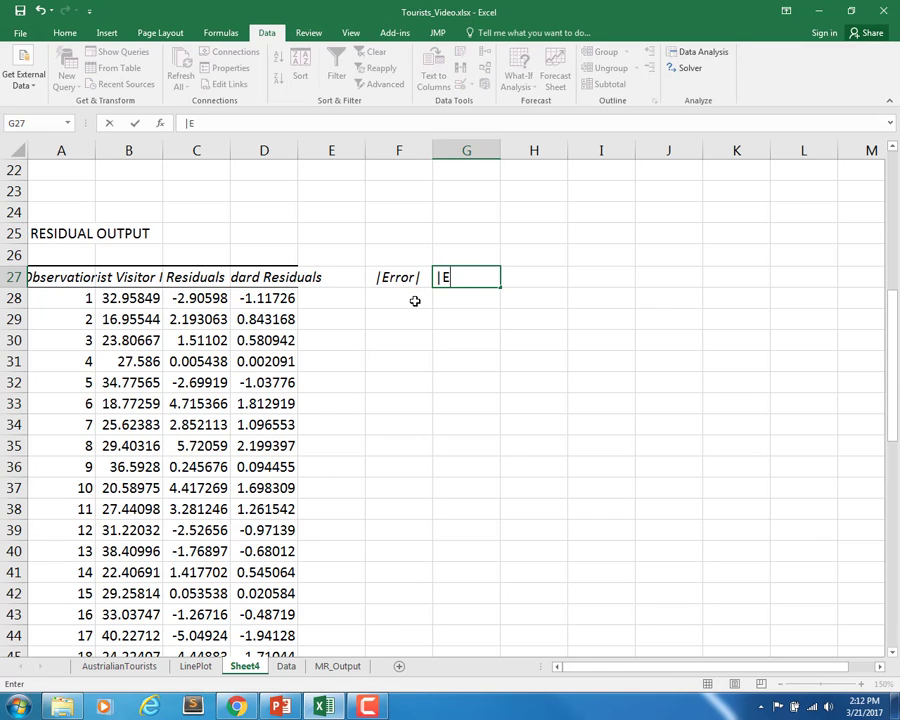
pyautogui.write('rror|/Actual')
pyautogui.press('Return')
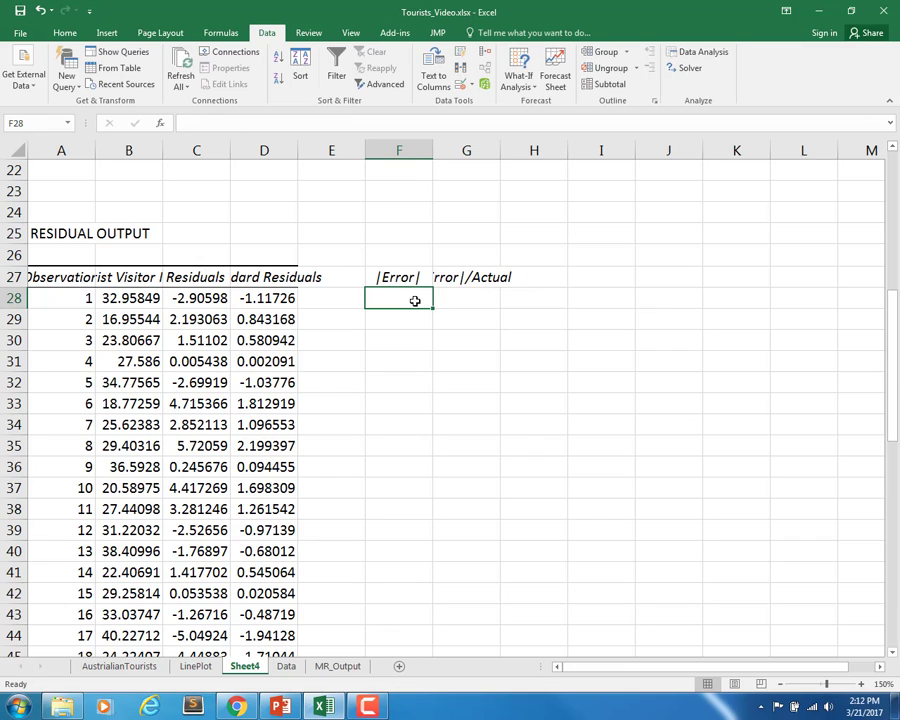
pyautogui.press('Up')
pyautogui.press('Right')
pyautogui.press('Right')
pyautogui.write('Erro')
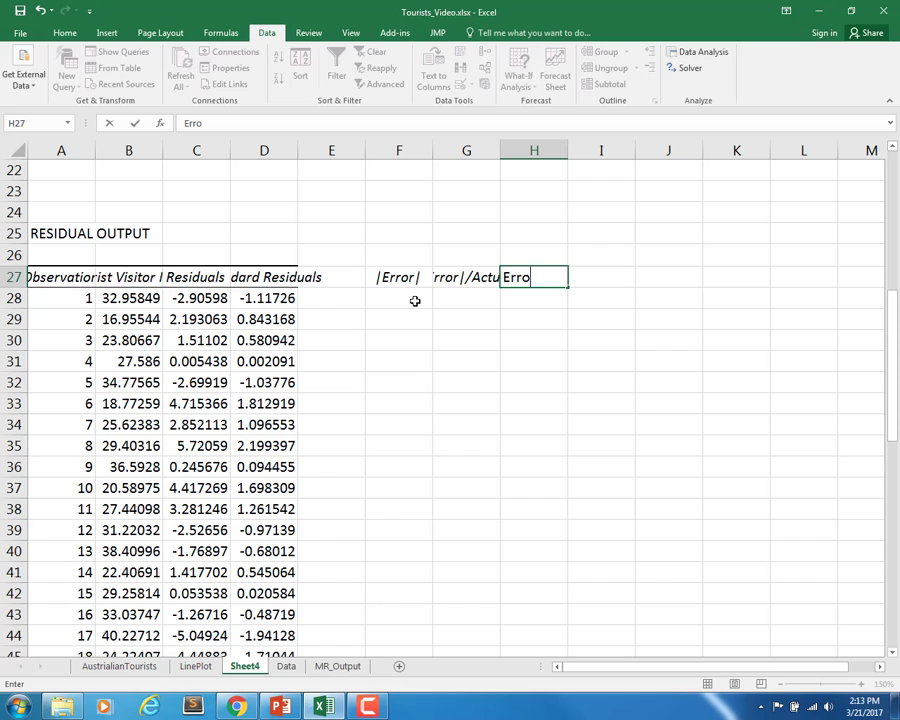
pyautogui.write('r^2')
pyautogui.click(414, 301)
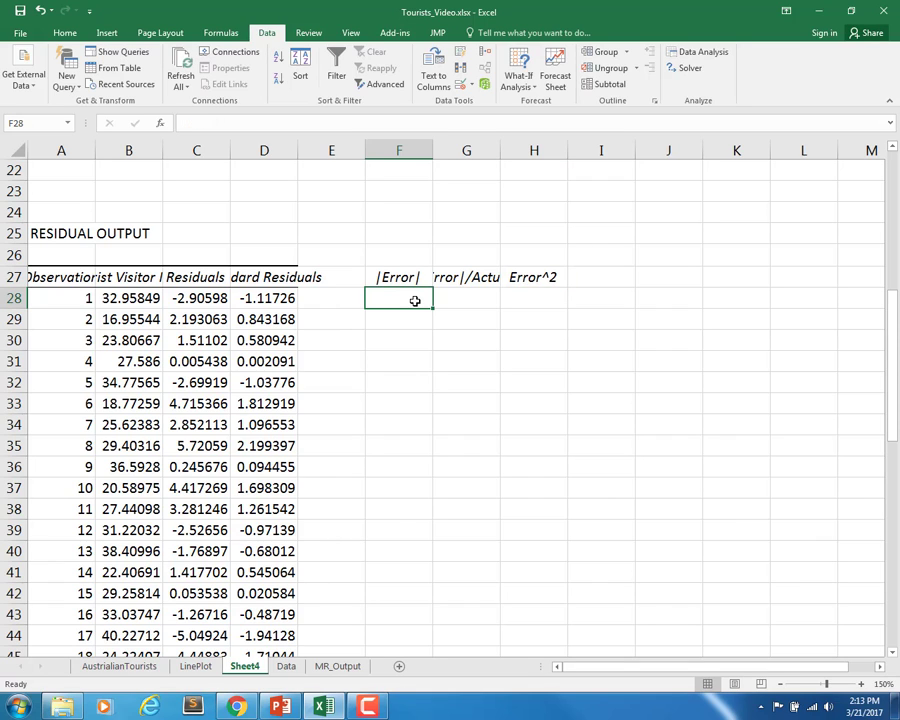
pyautogui.doubleClick(498, 150)
# - Calculate the first observation's absolute error in F28 with the formula =ABS(C28)
pyautogui.write('=abs(')
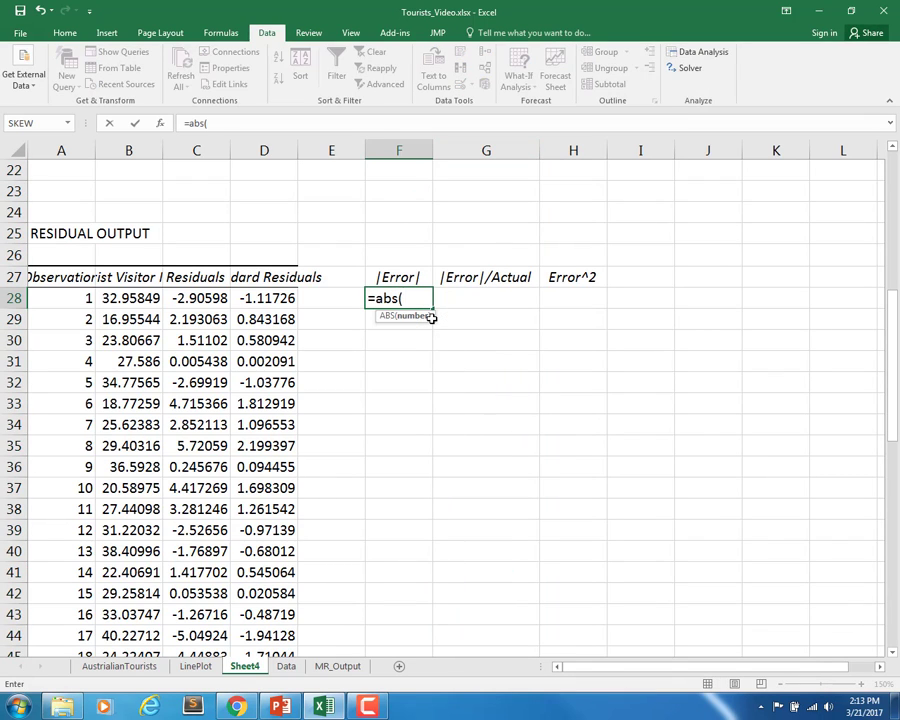
pyautogui.press('Left')
pyautogui.press('Left')
pyautogui.press('Left')
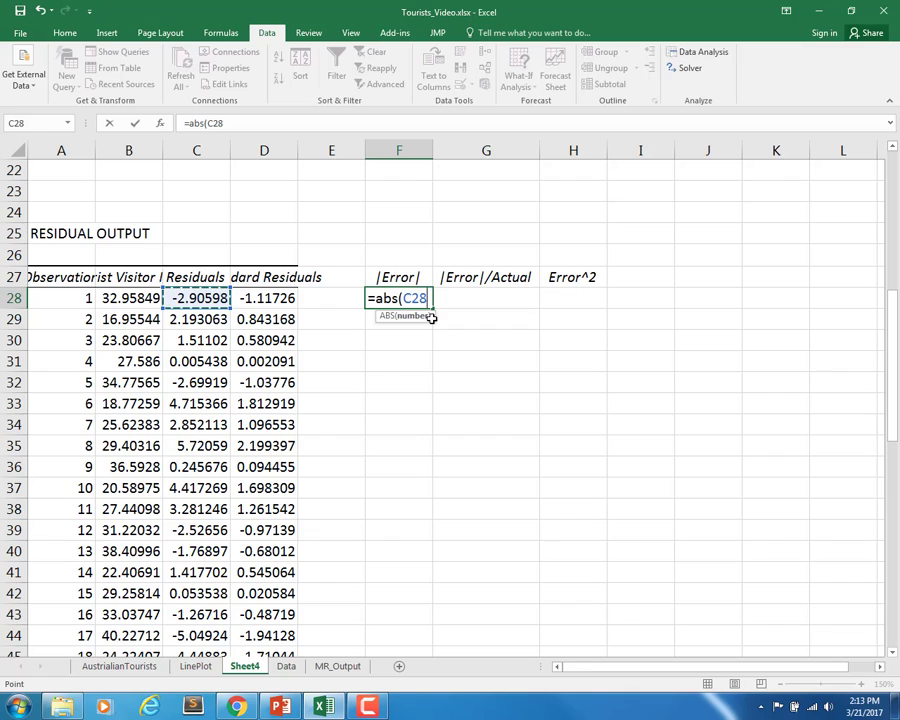
pyautogui.write(')')
pyautogui.press('Tab')
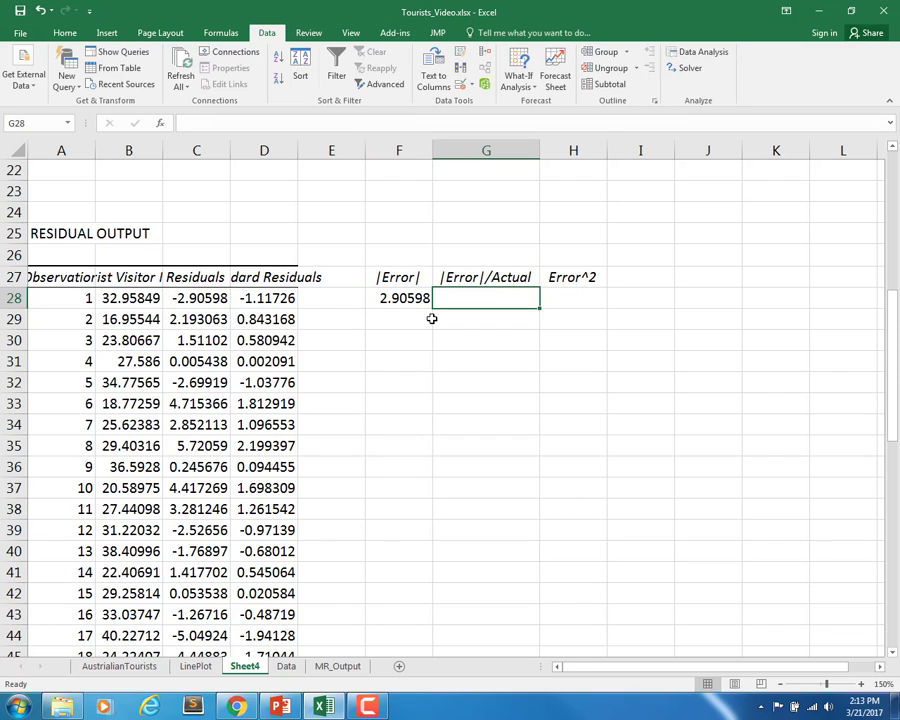
# - Calculate the first observation's absolute error relative to its actual value in G28 with the formula =F28/Data!C4
pyautogui.write('=')
pyautogui.press('Left')
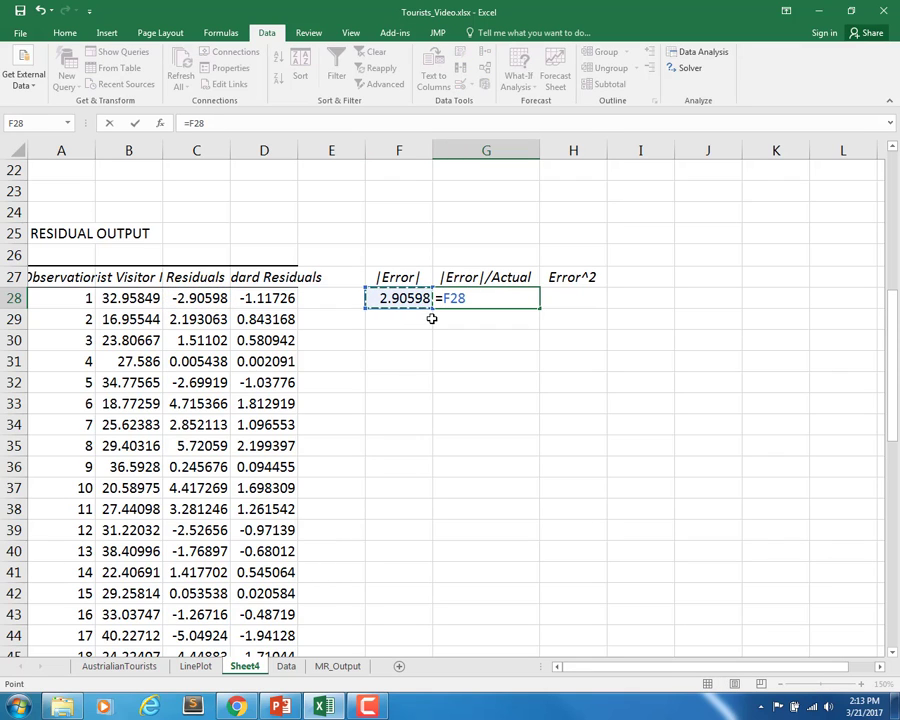
pyautogui.write('/')
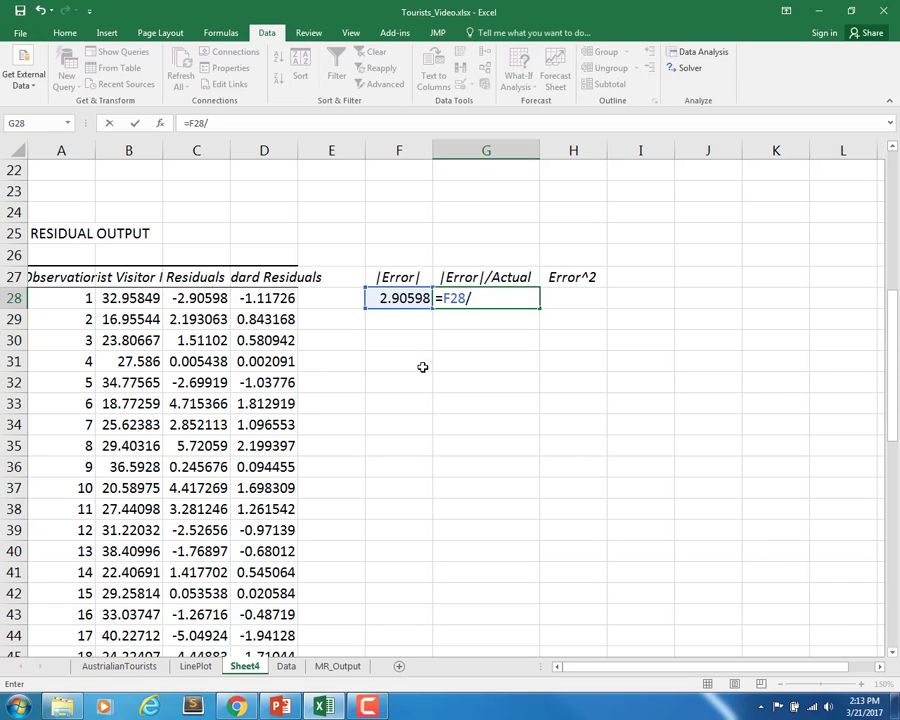
pyautogui.click(286, 666)
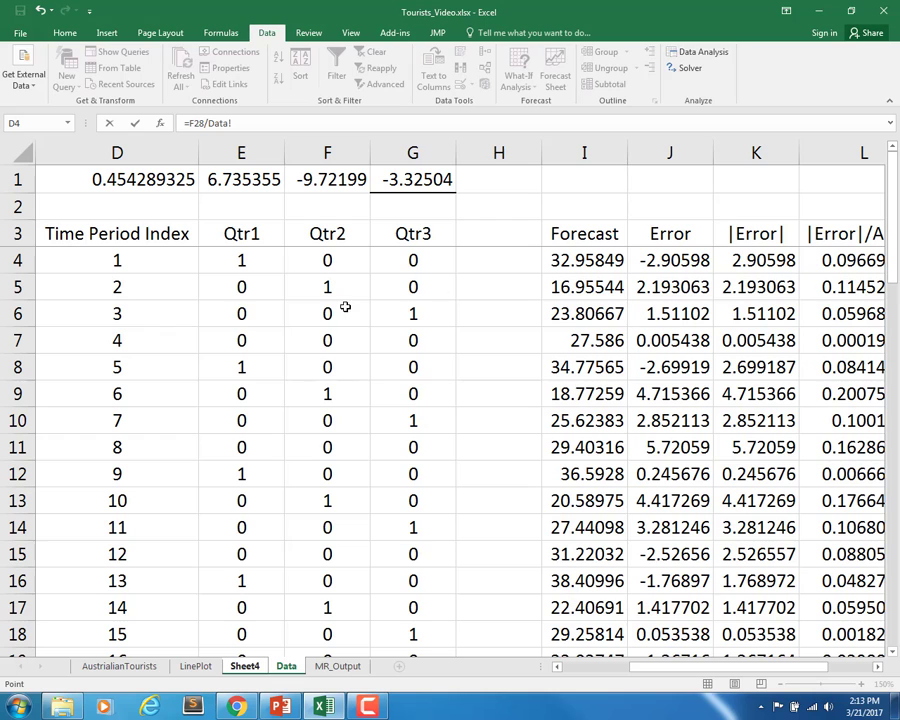
pyautogui.click(558, 668)
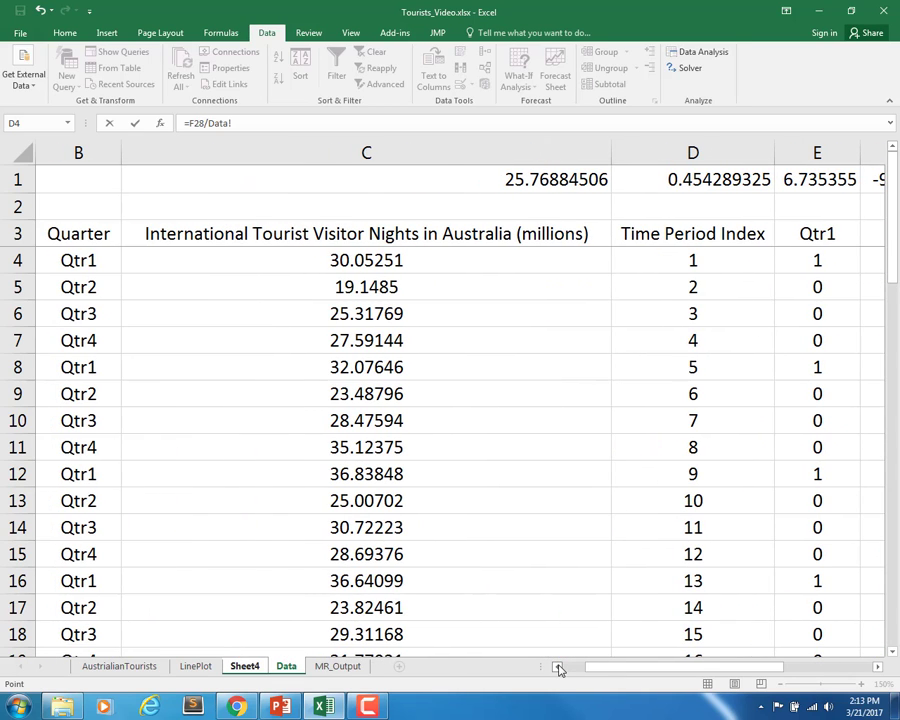
pyautogui.click(334, 262)
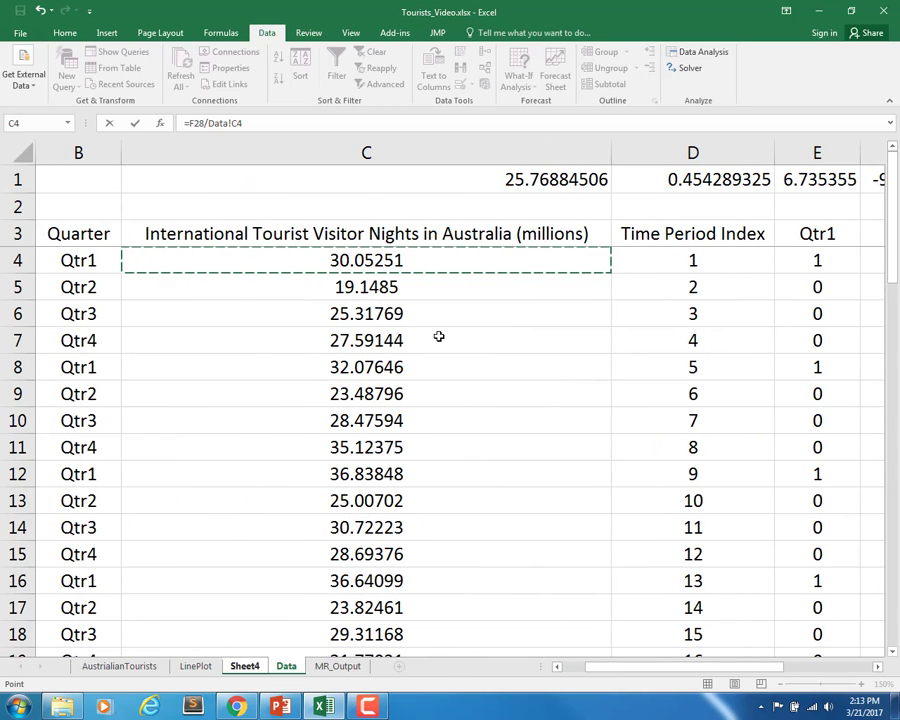
pyautogui.press('Return')
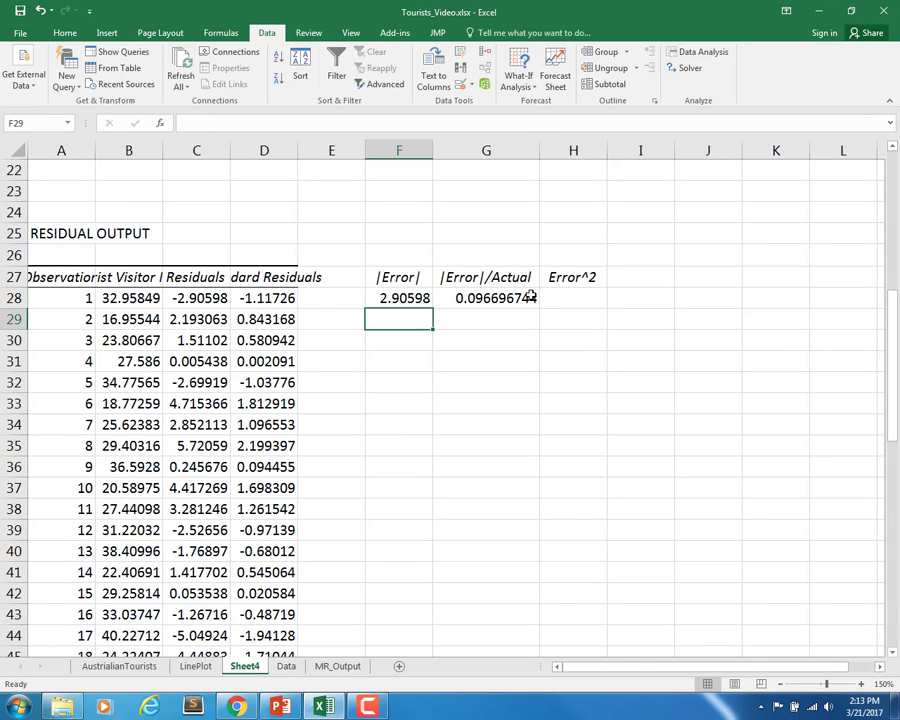
# - Calculate the first squared error in H28 with =C28^2 and fill the formulas in F28:H28 down through row 75
pyautogui.doubleClick(572, 298)
pyautogui.write('=')
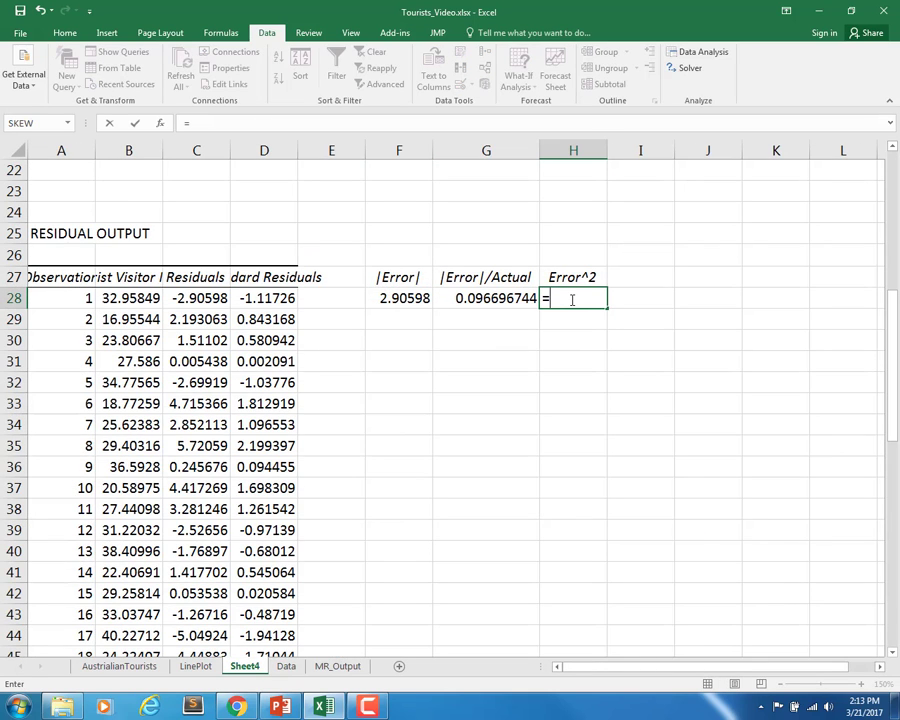
pyautogui.press('Left')
pyautogui.press('Left')
pyautogui.press('Left')
pyautogui.press('Left')
pyautogui.press('Left')
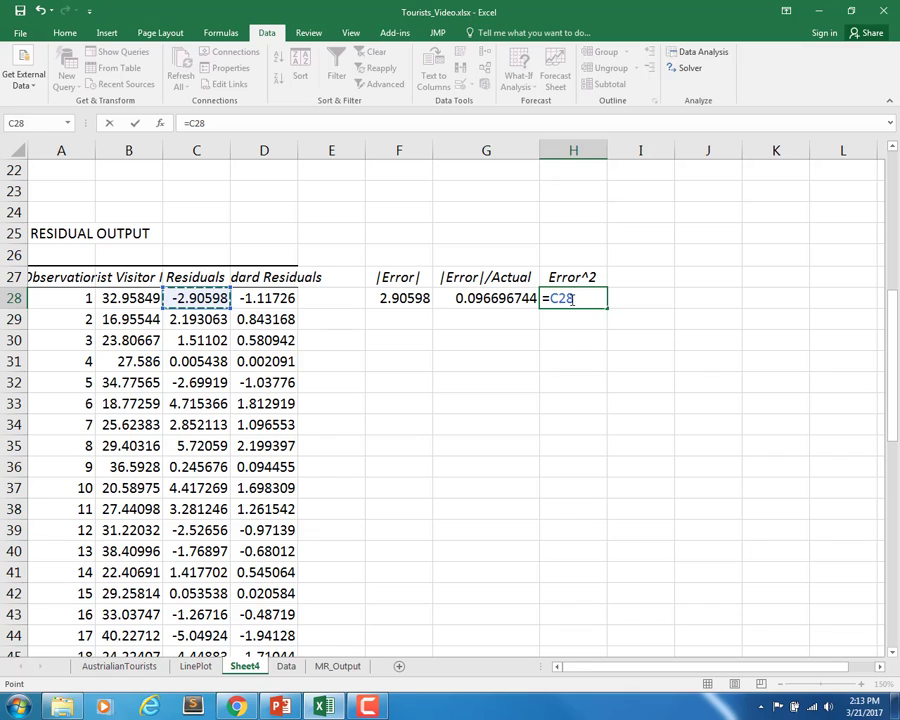
pyautogui.write('^2')
pyautogui.press('Return')
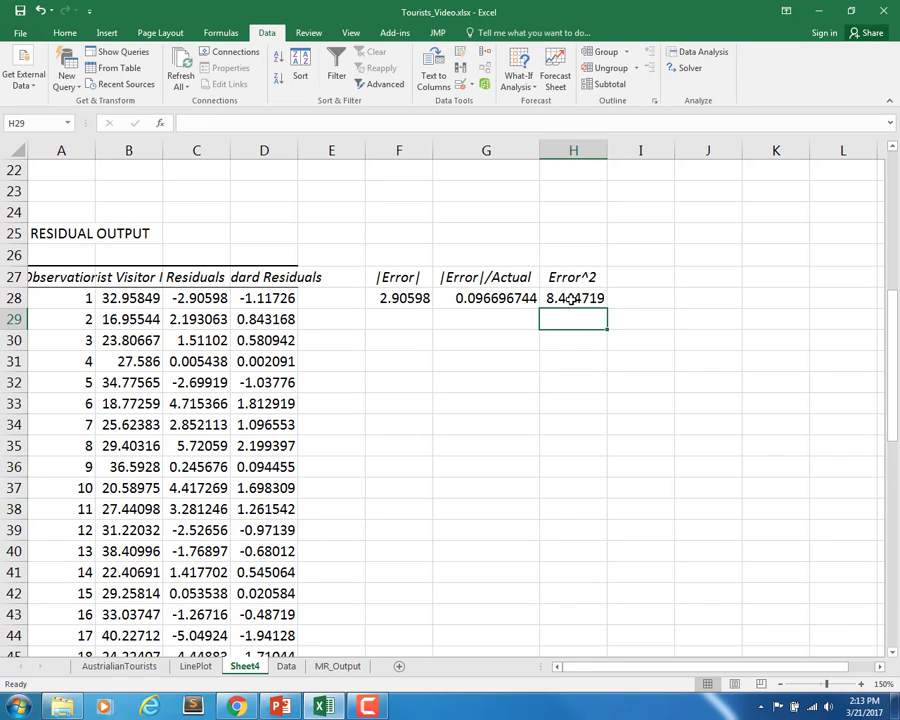
pyautogui.moveTo(416, 299); pyautogui.dragTo(645, 625)
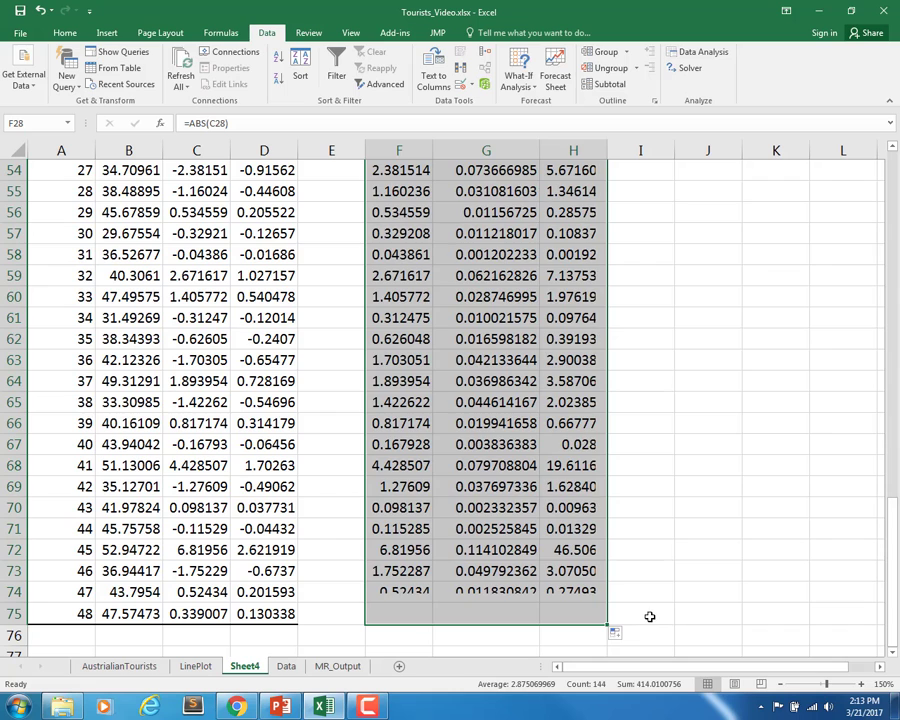
# - Average the |Error| column in F77 with =AVERAGE(F28:F75) and copy the formula across to G77:H77
pyautogui.click(420, 637)
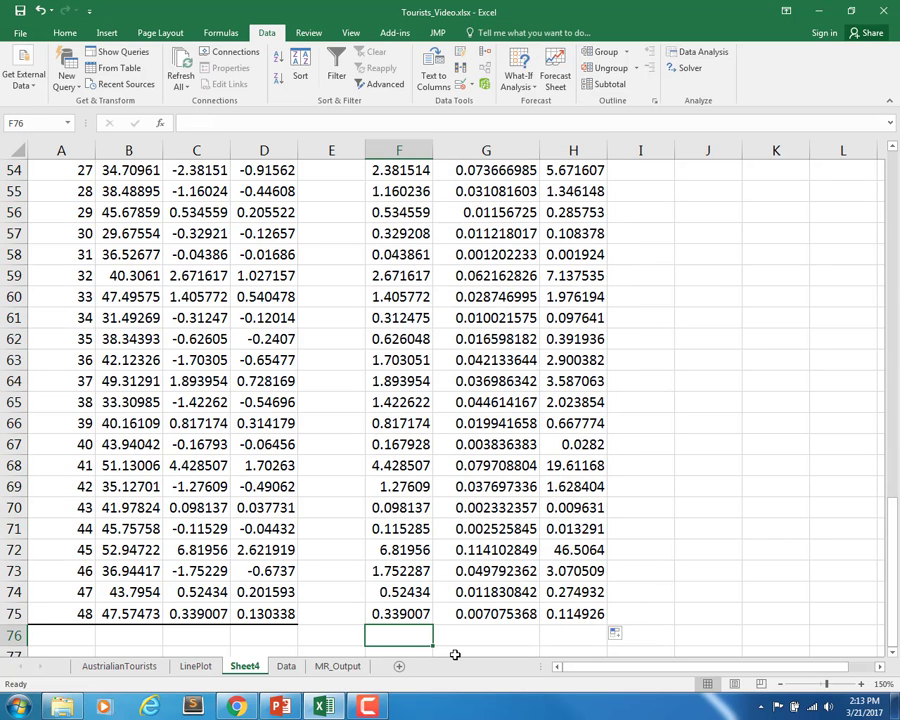
pyautogui.scroll(-1, 454, 654)
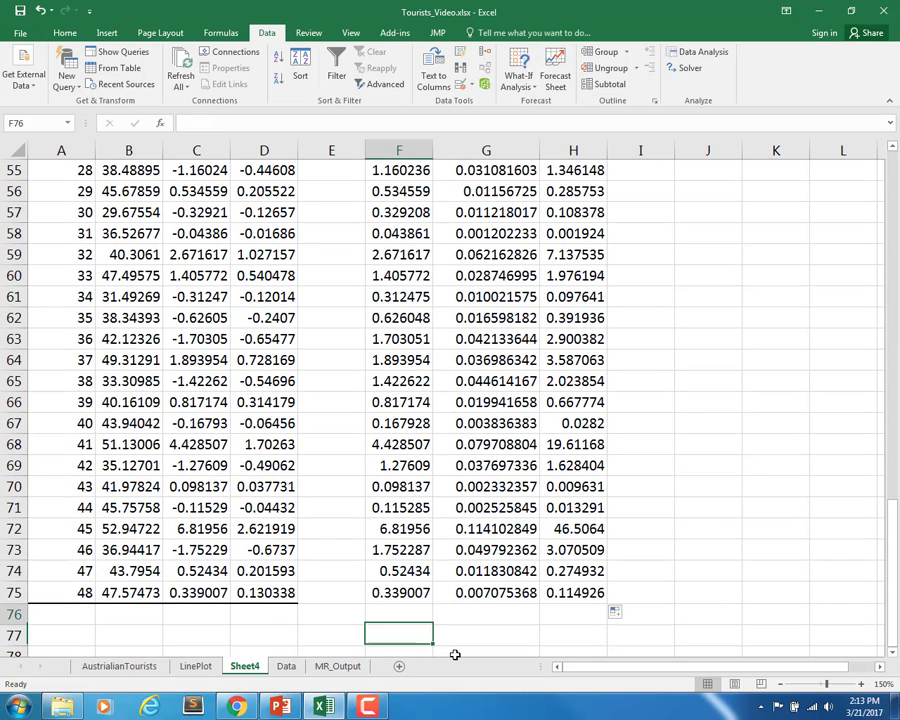
pyautogui.press('Down')
pyautogui.write('=average(')
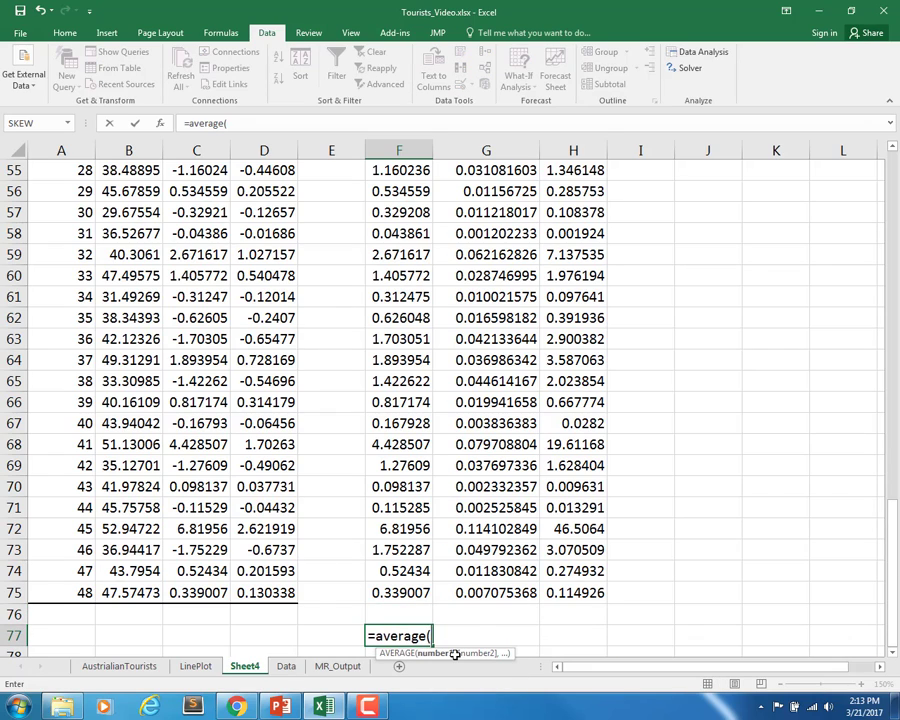
pyautogui.press('Up')
pyautogui.press('Up')
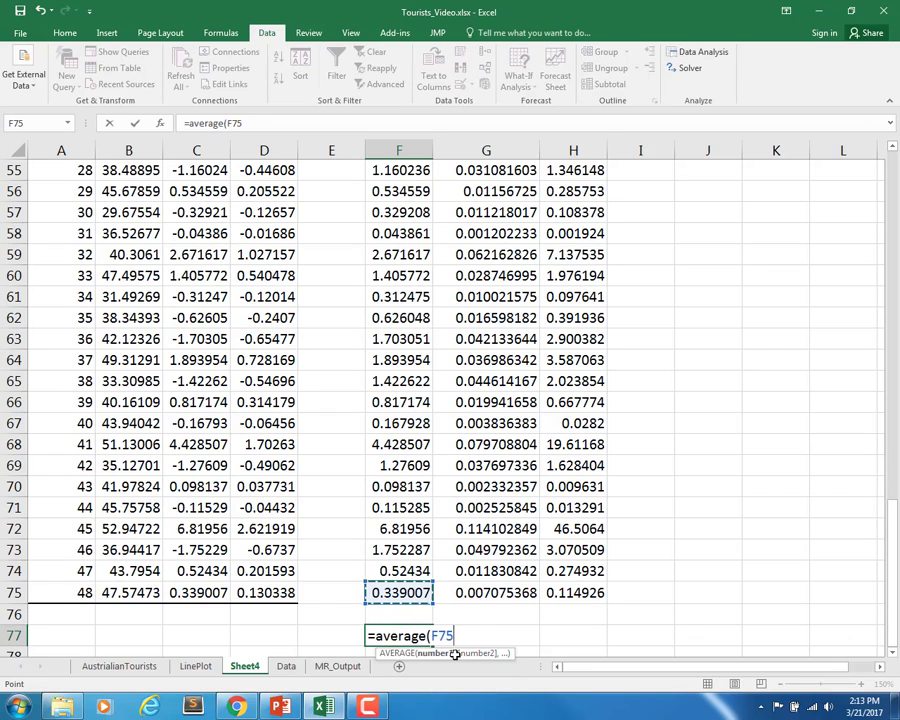
pyautogui.hotkey('ctrl', 'shift', 'Up')
pyautogui.hotkey('shift', 'Down')
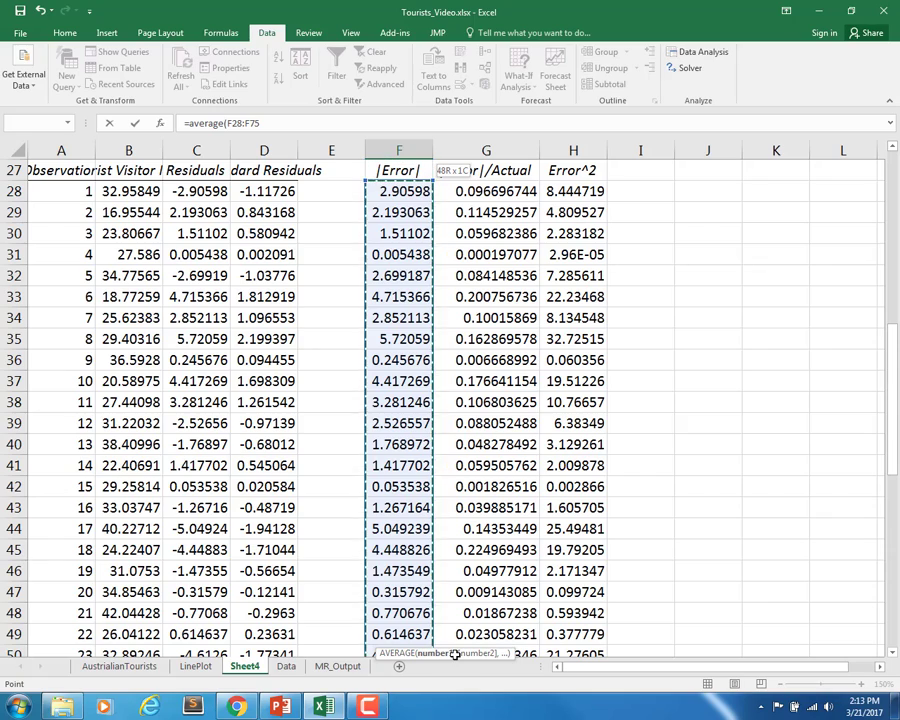
pyautogui.press('Return')
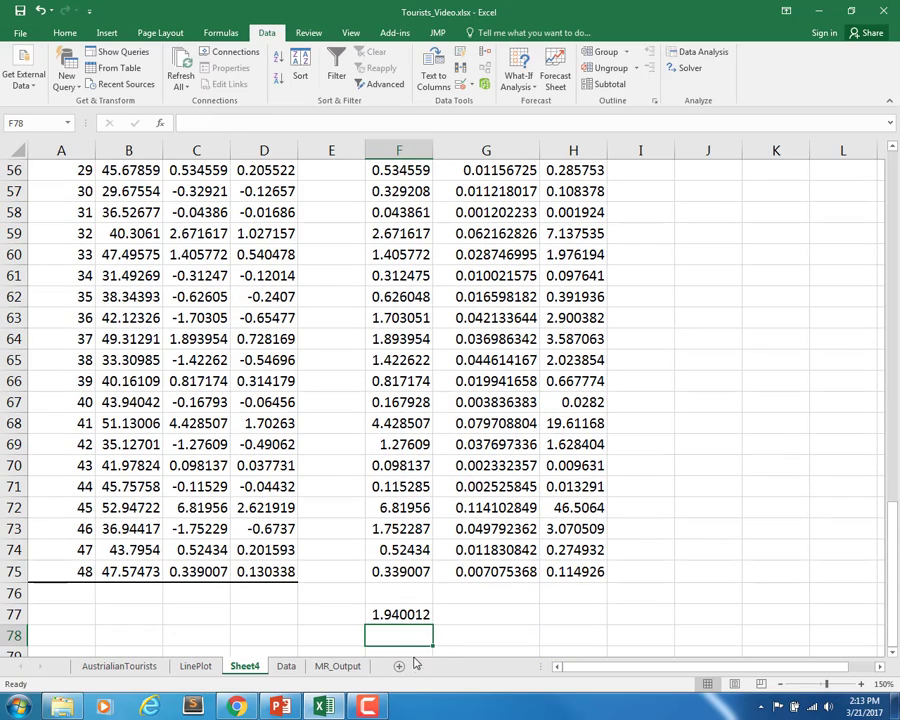
pyautogui.click(418, 616)
pyautogui.moveTo(432, 625); pyautogui.dragTo(582, 618)
# - Format the |Error|/Actual average in G77 as a percentage with two decimal places
pyautogui.click(500, 617)
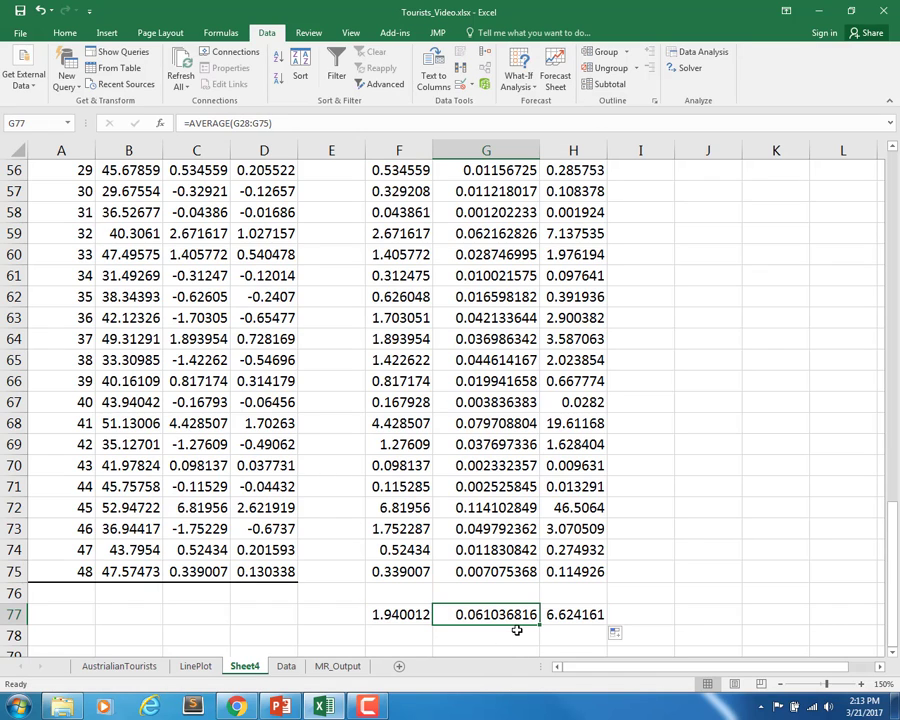
pyautogui.click(65, 33)
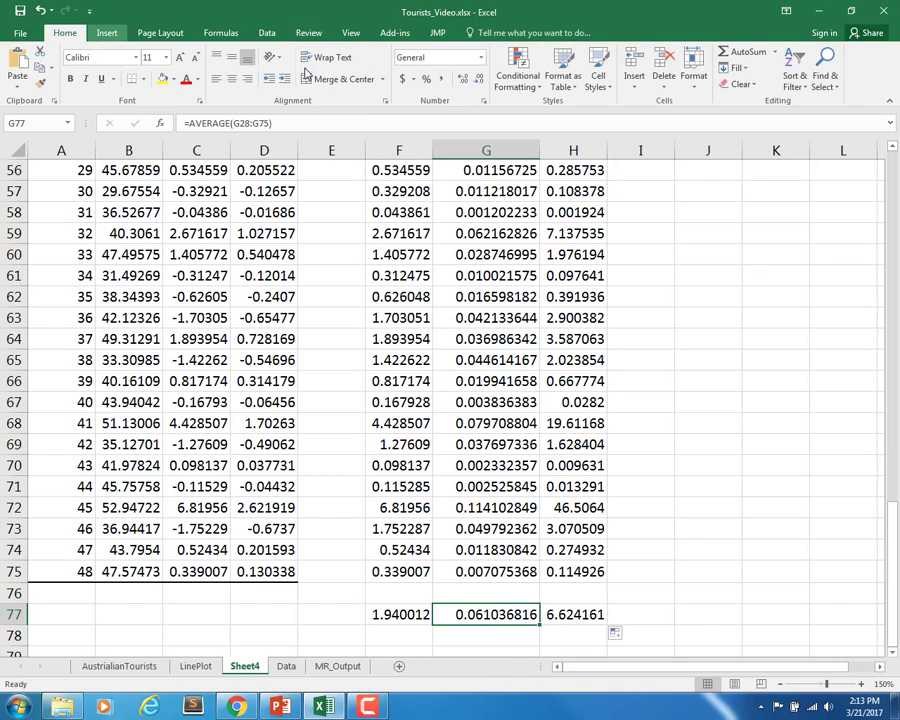
pyautogui.click(426, 79)
pyautogui.click(463, 79)
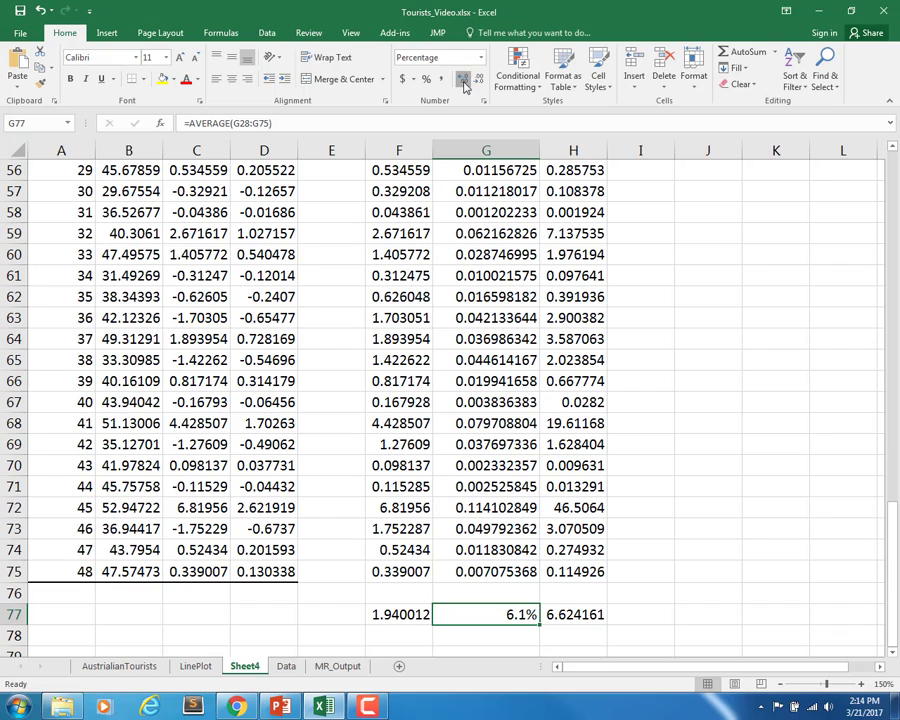
pyautogui.click(463, 79)
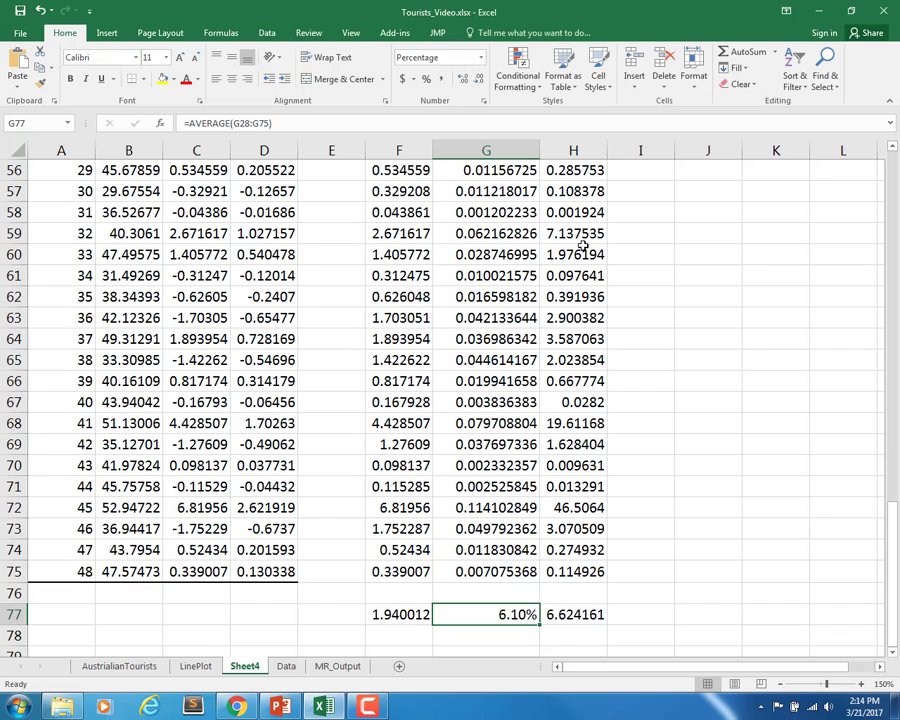
# - Calculate the square root of the mean squared error in I77 with the formula =SQRT(H77)
pyautogui.click(650, 616)
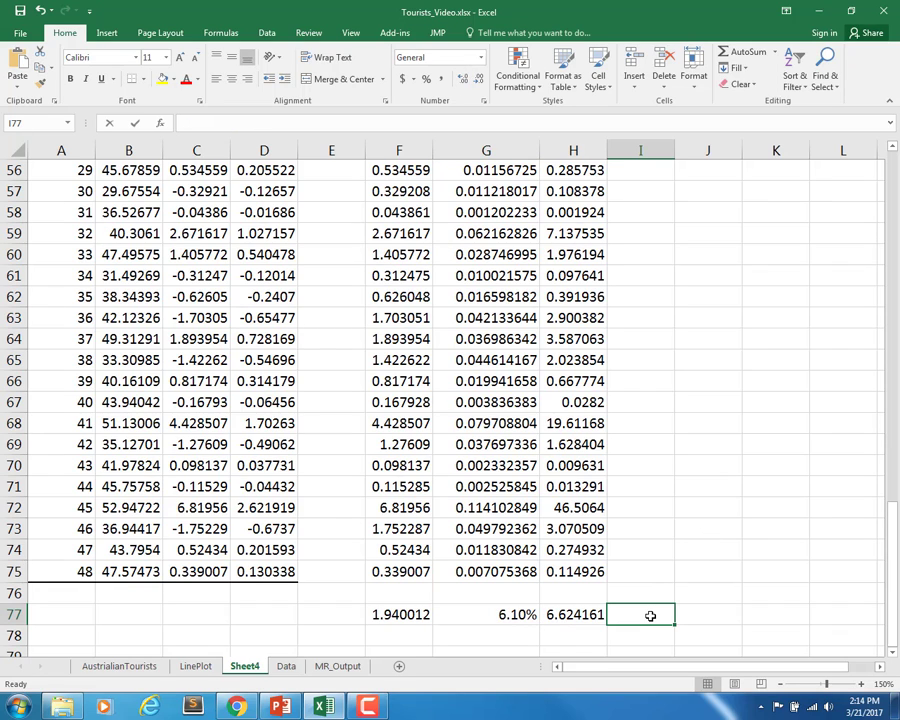
pyautogui.write('=sqrt(')
pyautogui.press('Left')
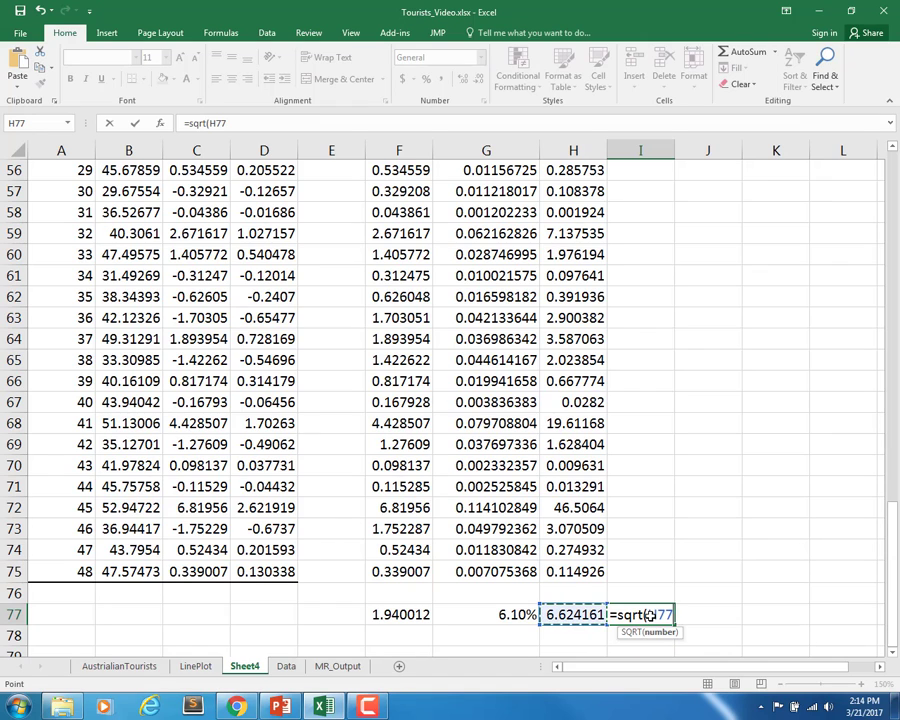
pyautogui.write(')')
pyautogui.press('Return')
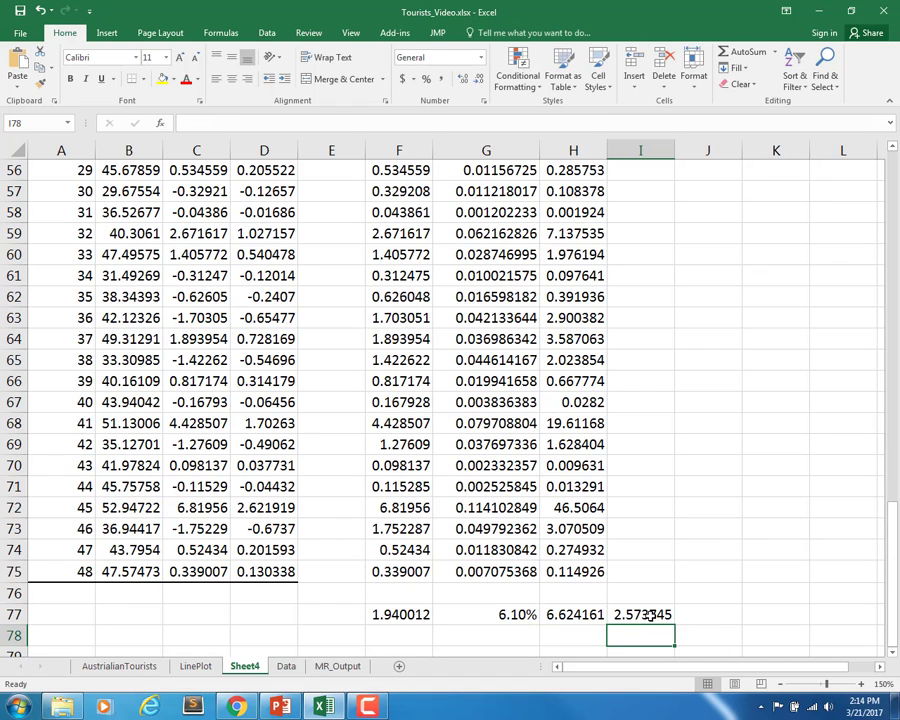
# - Label the four error measures in row 78 as MAD, MAPE, MSE and RMSE in F78:I78
pyautogui.write('RMSE')
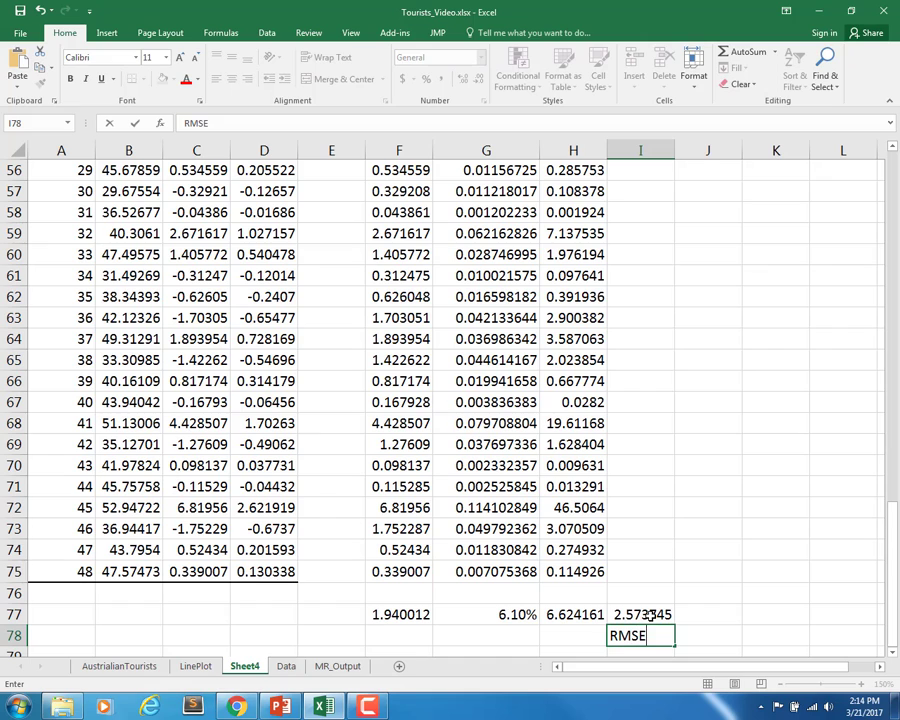
pyautogui.press('Left')
pyautogui.write('MSE')
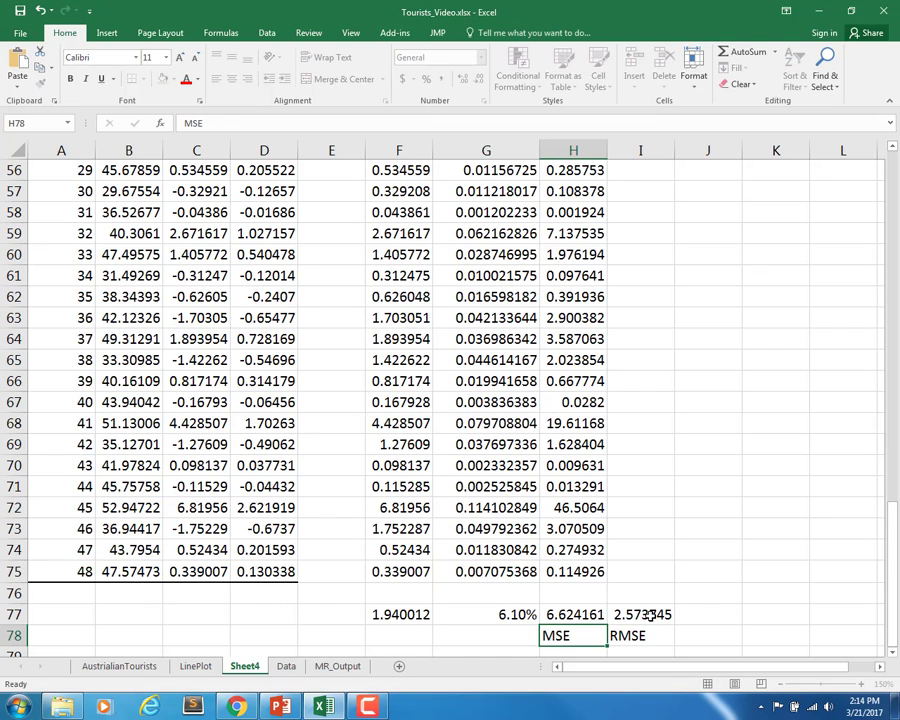
pyautogui.press('Left')
pyautogui.write('MAPE')
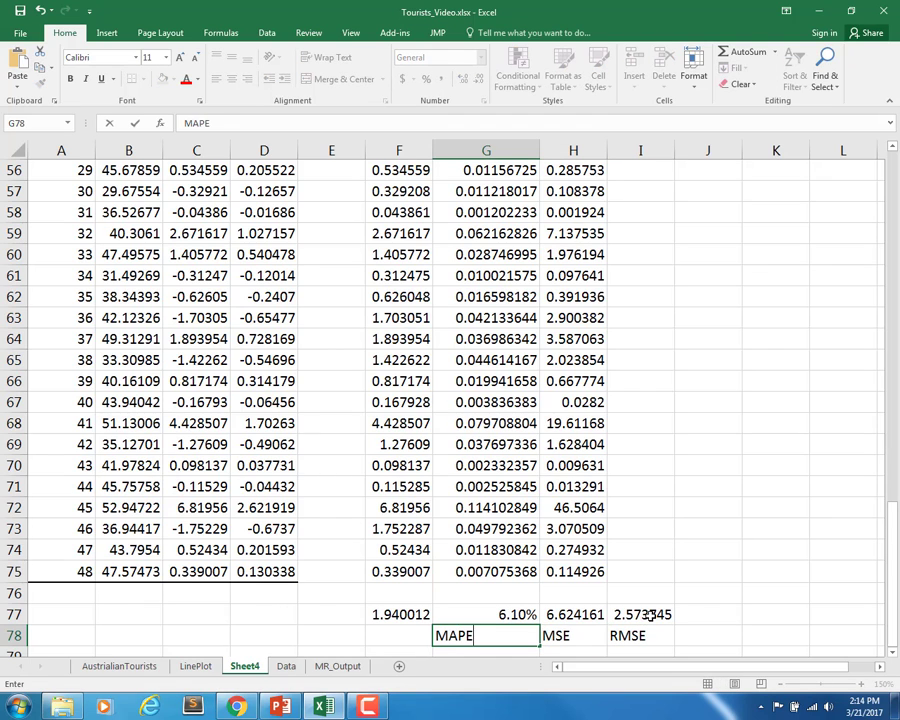
pyautogui.press('Left')
pyautogui.write('MAD')
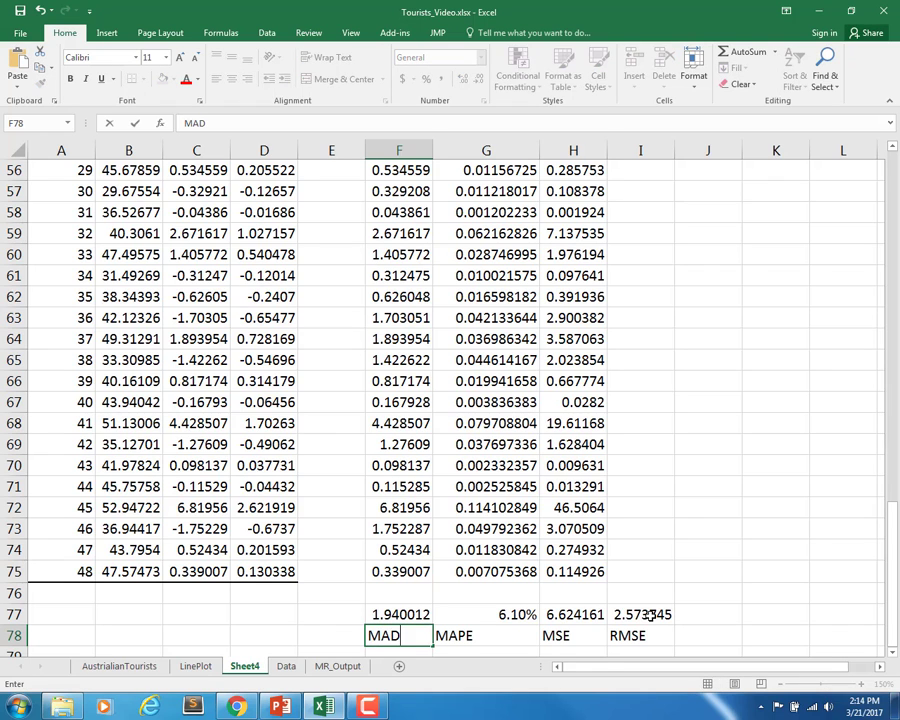
pyautogui.press('Return')
# - Make the error measures and their labels in F77:I78 bold and centre them
pyautogui.moveTo(420, 593); pyautogui.dragTo(660, 614)
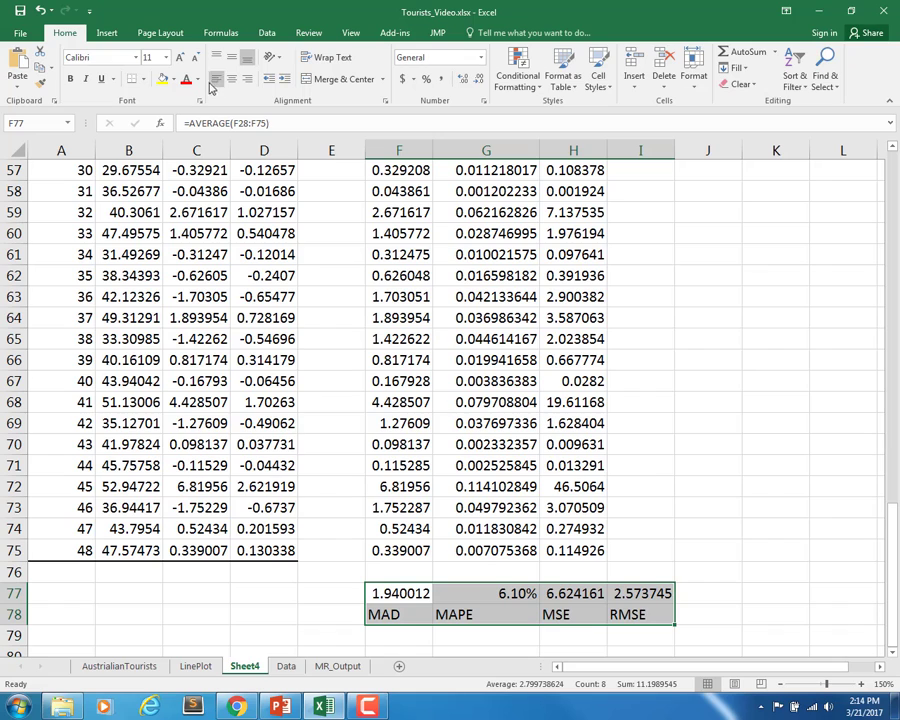
pyautogui.click(72, 79)
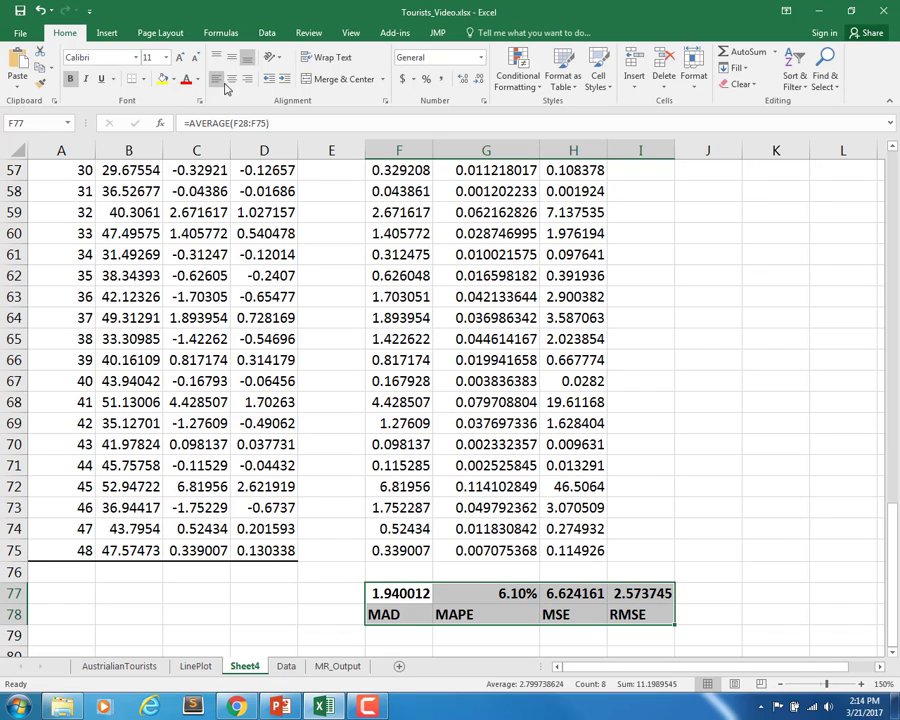
pyautogui.click(231, 80)
pyautogui.click(648, 572)
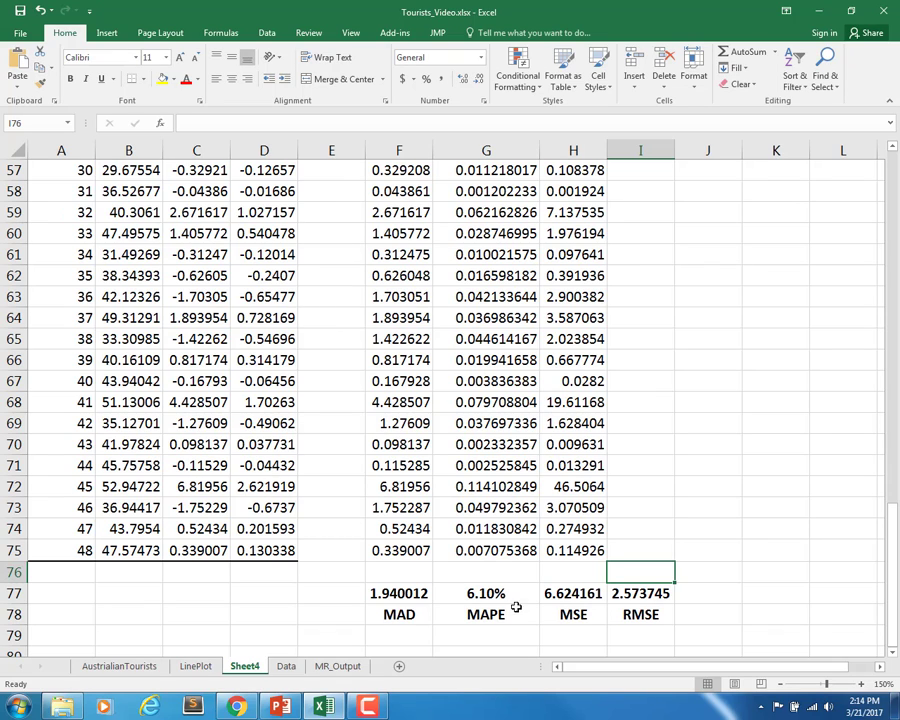
# - Review the regression coefficients in B17:B21, the residual error columns and the error measures below them
pyautogui.scroll(6, 491, 590)
pyautogui.scroll(12, 491, 590)
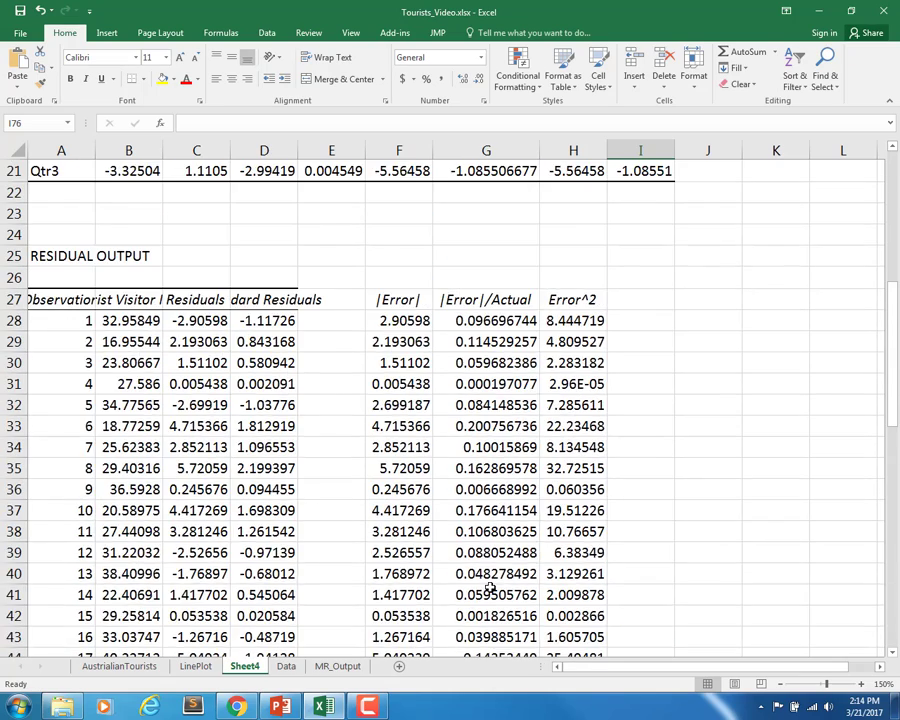
pyautogui.moveTo(145, 471); pyautogui.dragTo(145, 550)
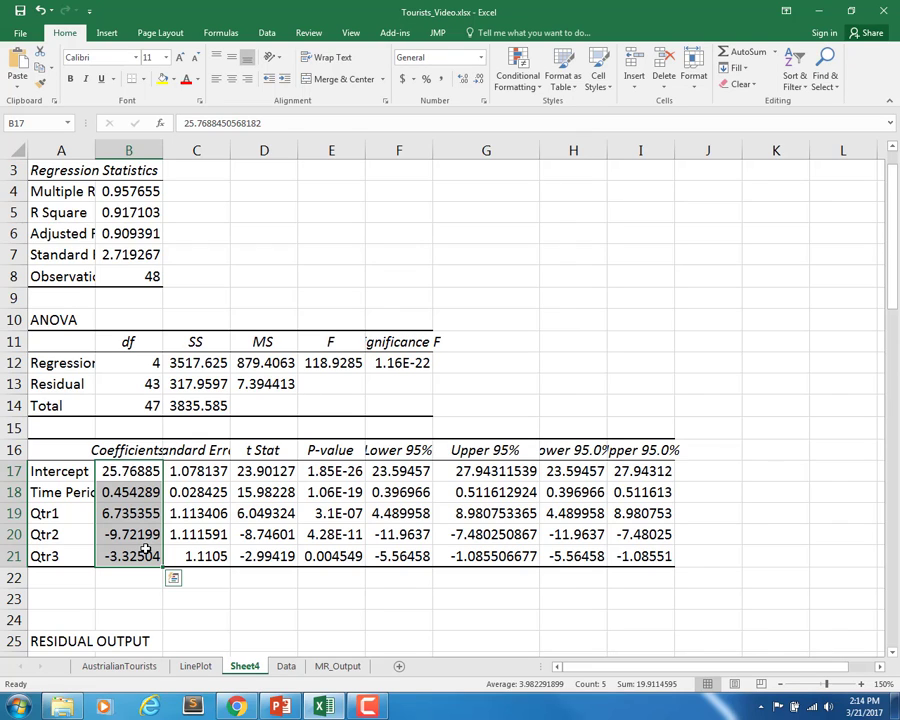
pyautogui.scroll(-8, 145, 550)
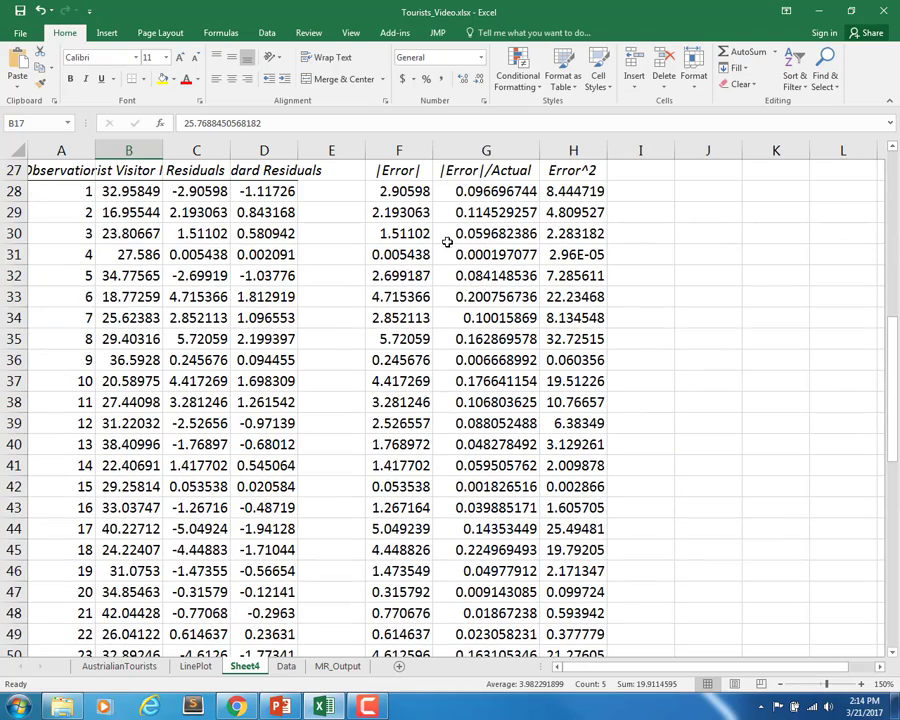
pyautogui.scroll(-12, 460, 390)
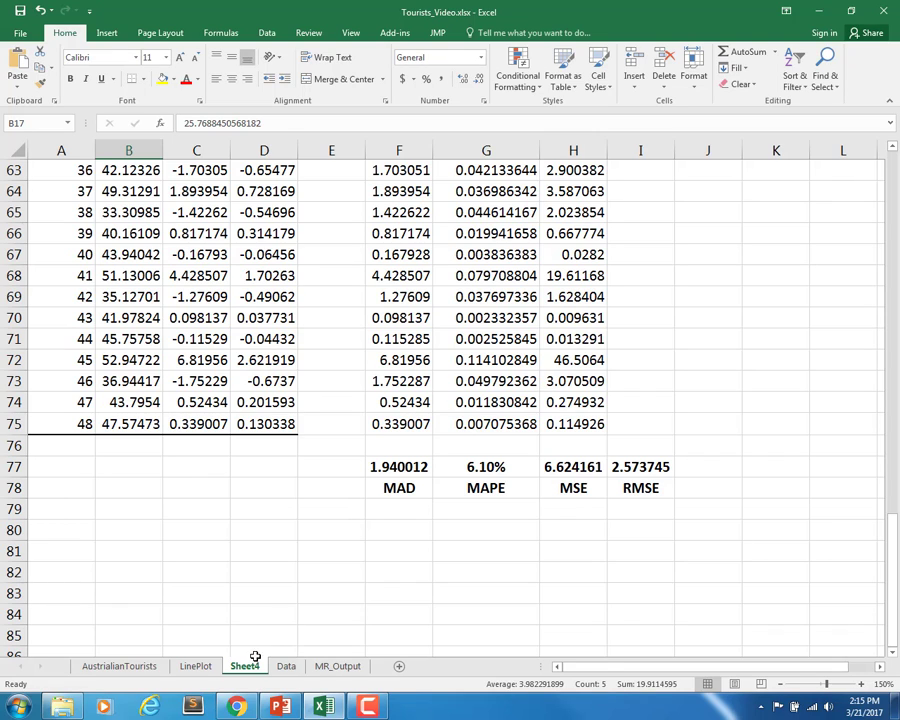
# - Move Sheet4 behind the MR_Output sheet and rename it MR_FullOutput
pyautogui.moveTo(287, 668); pyautogui.dragTo(366, 668)
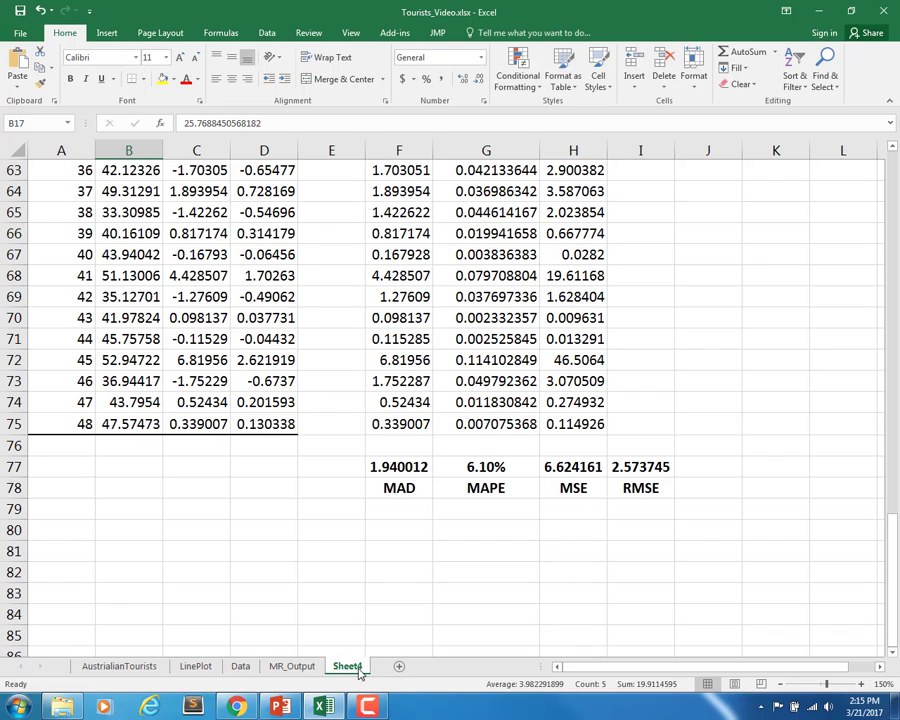
pyautogui.write('MR_')
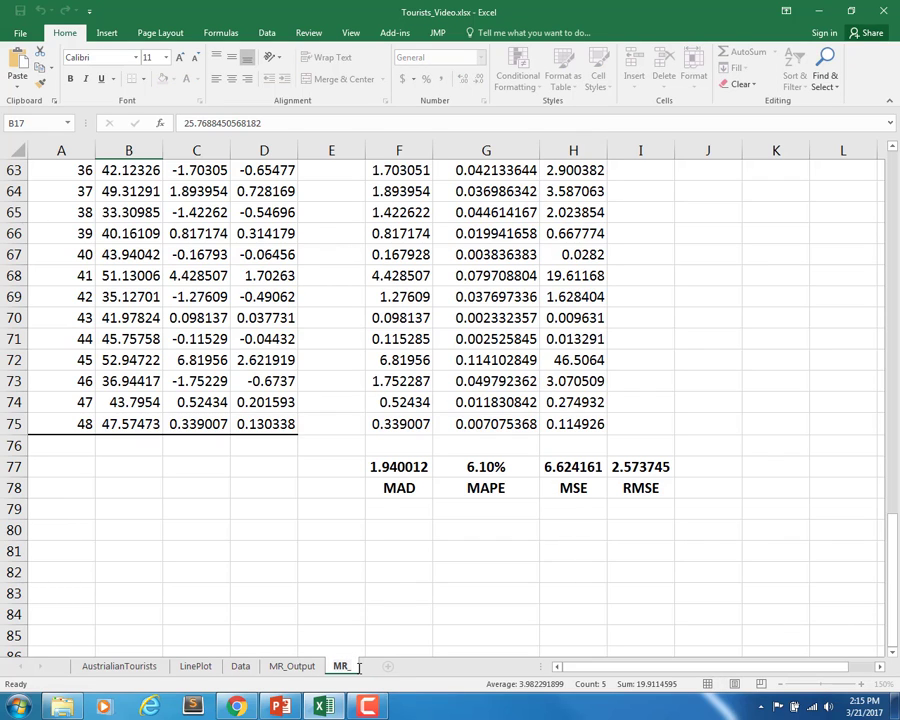
pyautogui.write('FollOutput')
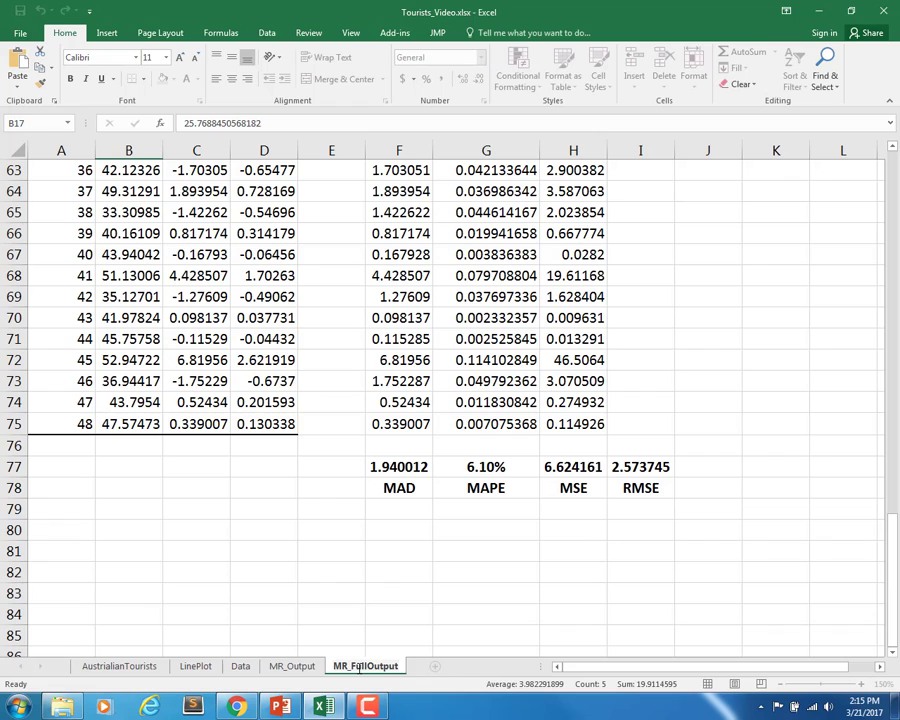
pyautogui.press('Return')
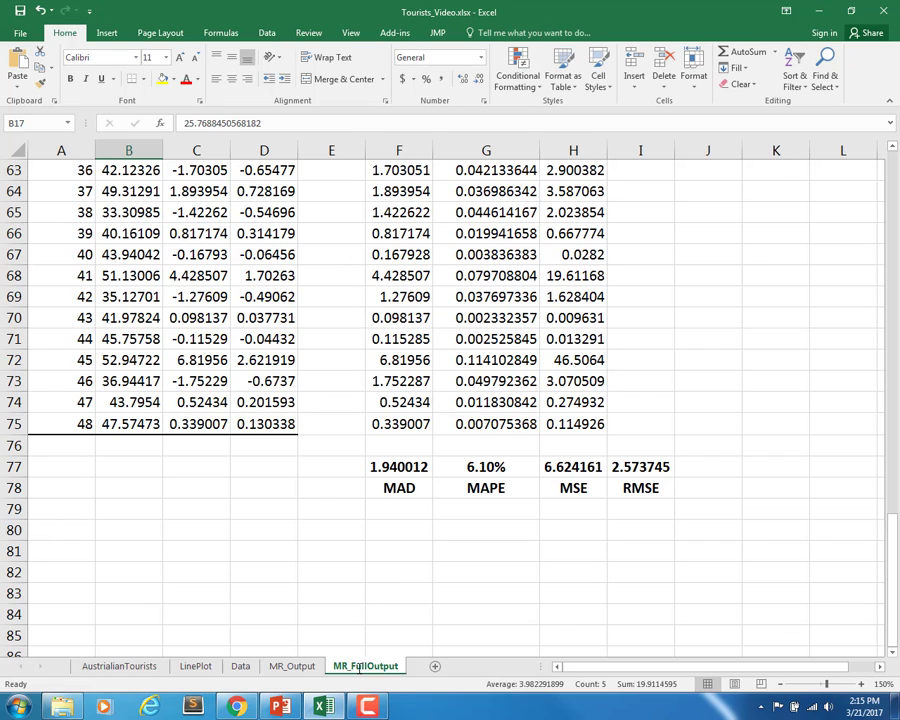